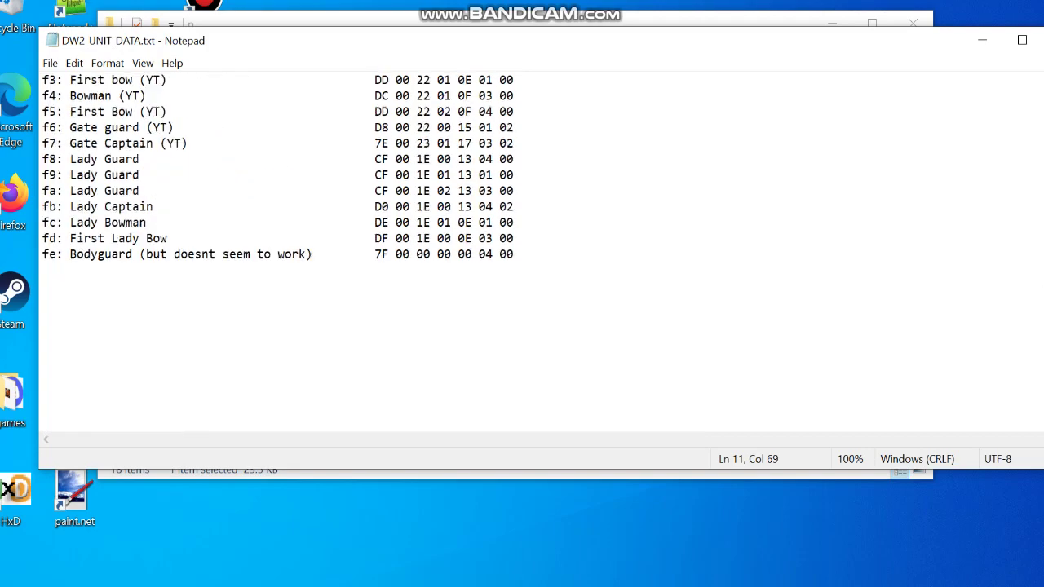
# Look through the unit entries and the seven-column byte legend in DW2_UNIT_DATA.txt
pyautogui.click(620, 301)
pyautogui.scroll(2, 109, 244)
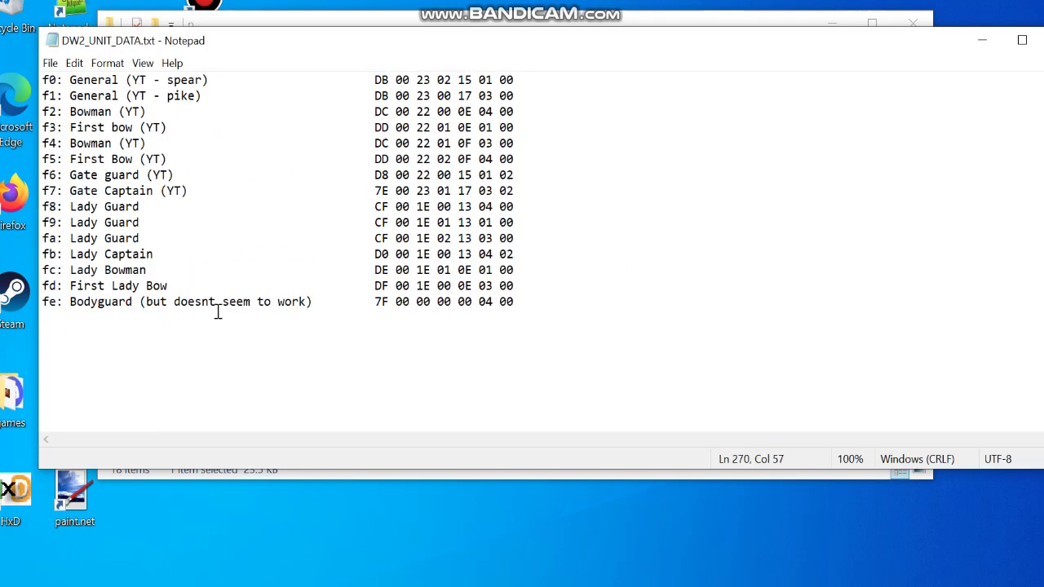
pyautogui.scroll(20, 430, 396)
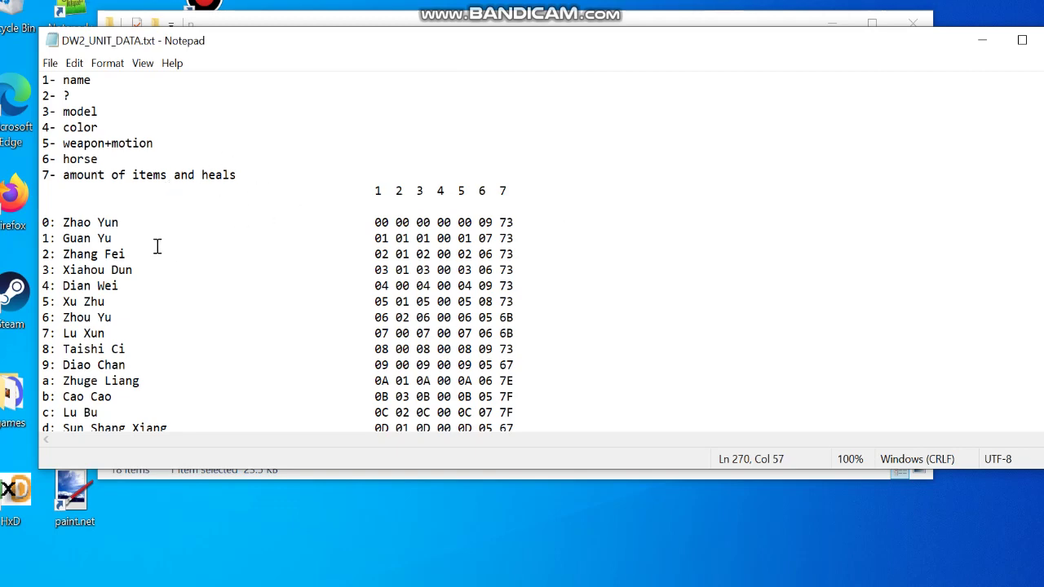
pyautogui.scroll(-2, 159, 139)
pyautogui.scroll(2, 196, 177)
pyautogui.scroll(-6, 198, 303)
pyautogui.scroll(-15, 197, 303)
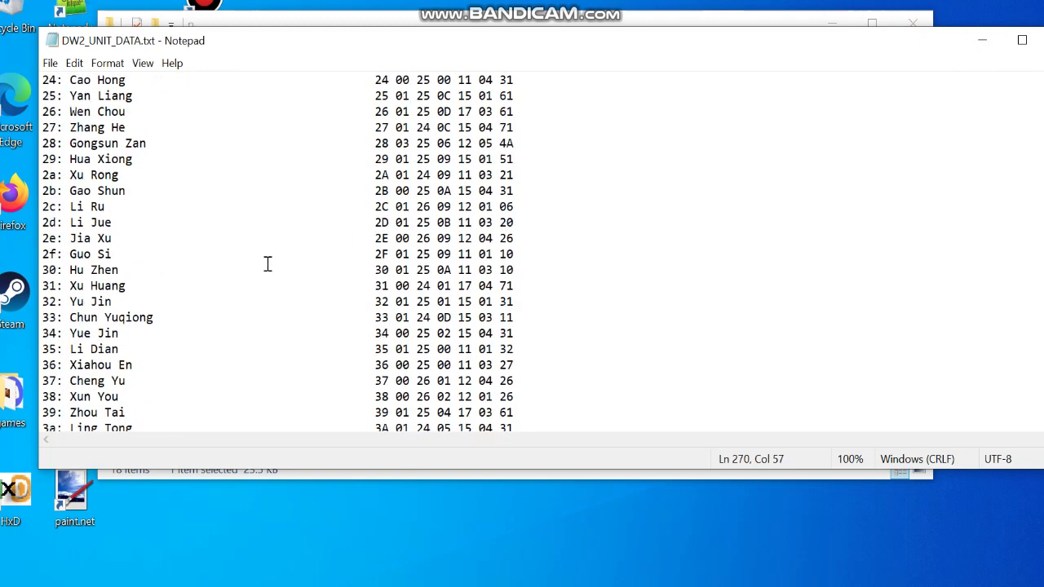
pyautogui.scroll(-7, 271, 235)
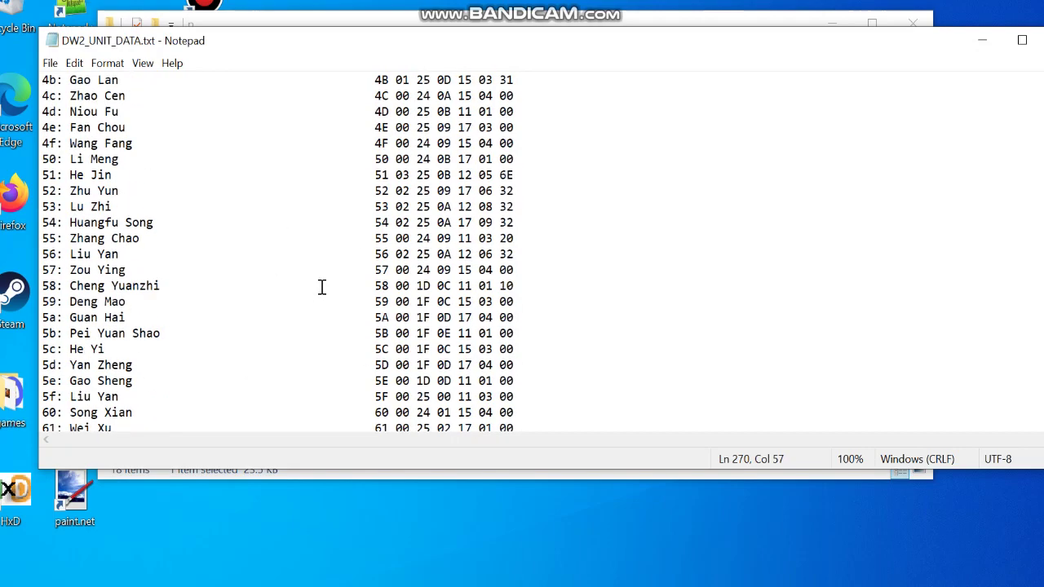
pyautogui.scroll(-9, 418, 304)
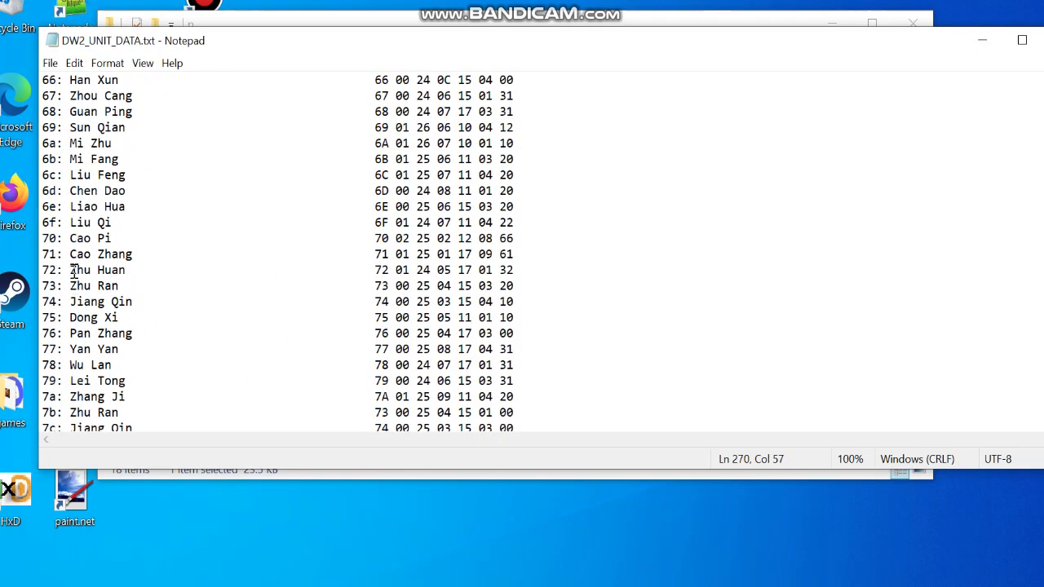
pyautogui.scroll(-2, 74, 272)
pyautogui.scroll(-3, 237, 369)
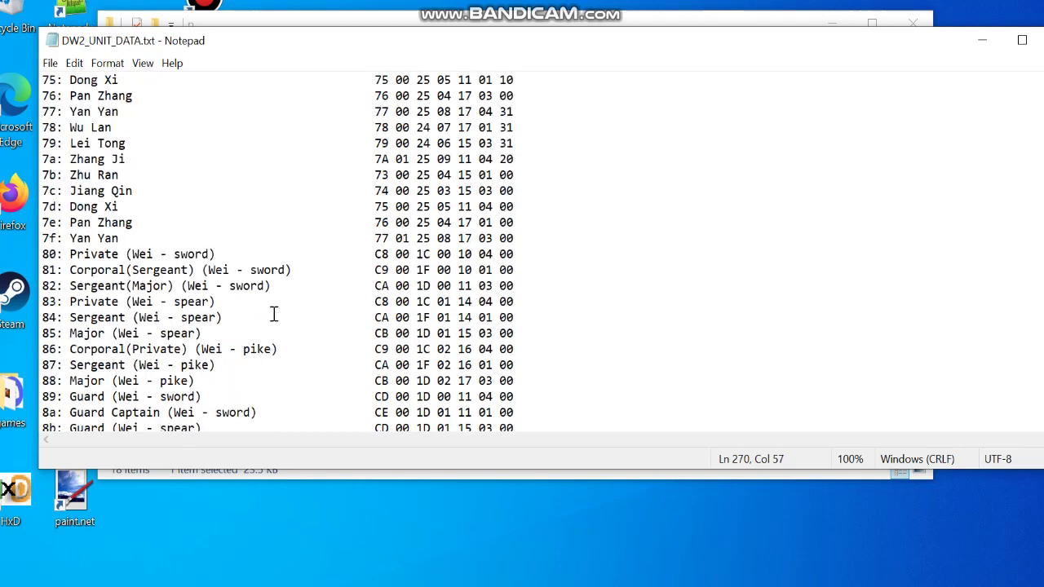
pyautogui.scroll(20, 977, 296)
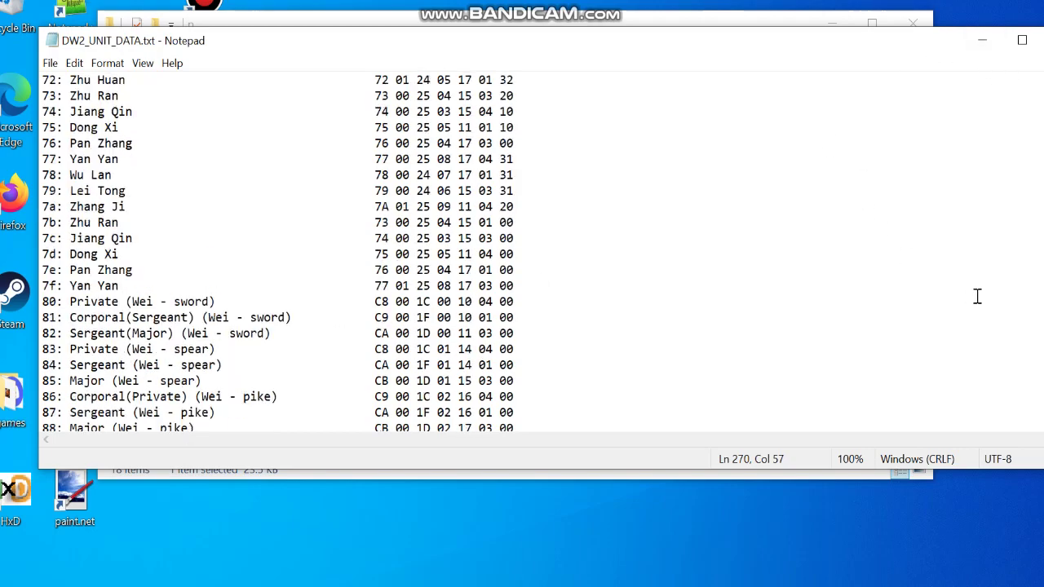
pyautogui.scroll(11, 569, 198)
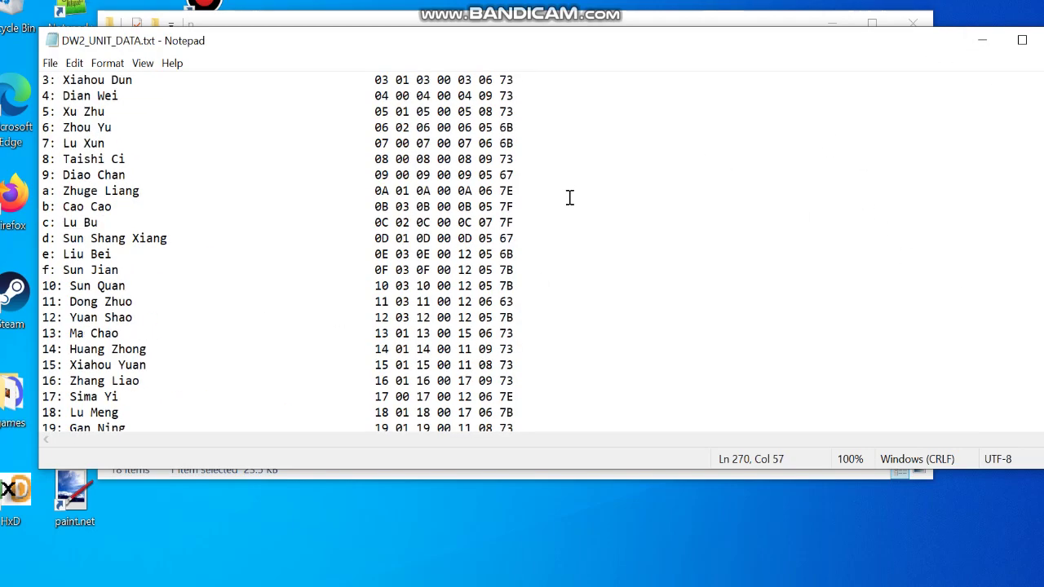
# Switch to HxD with the Dynasty Warriors 2 bin file and move its window so the unit names in the notes stay visible
pyautogui.click(375, 23)
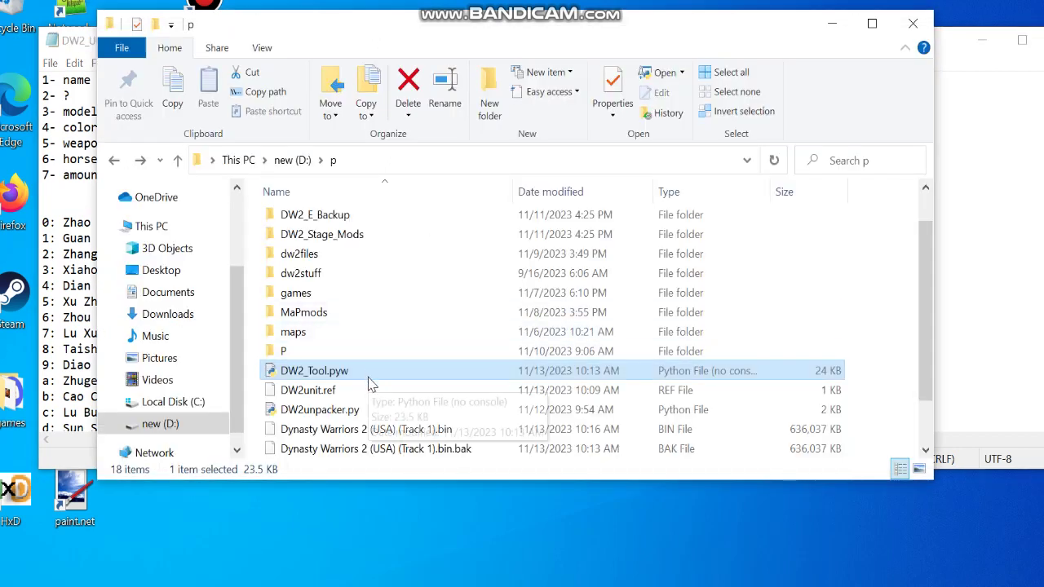
pyautogui.click(949, 216)
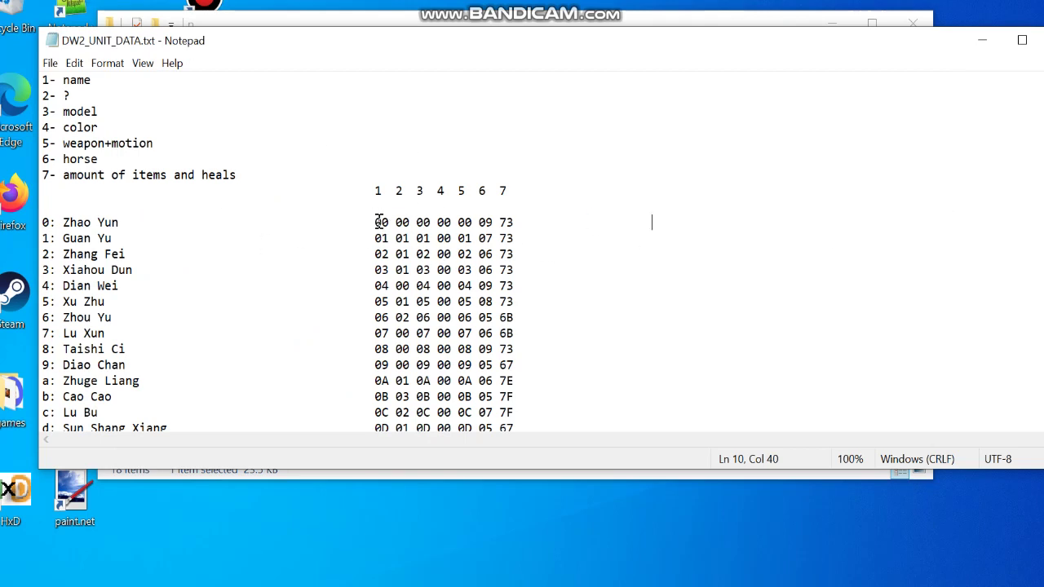
pyautogui.hotkey('alt', 'Tab')
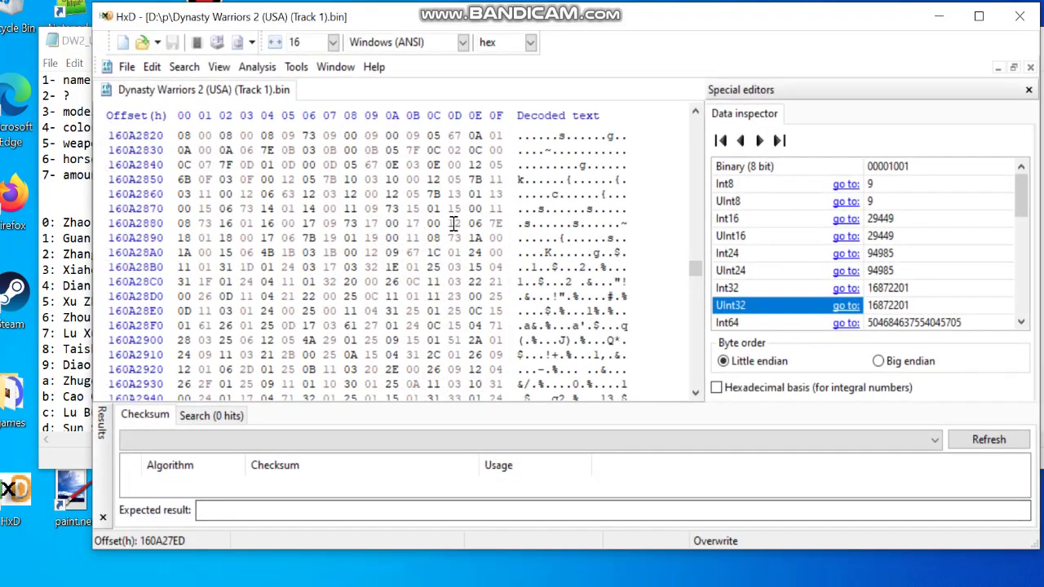
pyautogui.scroll(3, 461, 245)
pyautogui.scroll(-2, 456, 248)
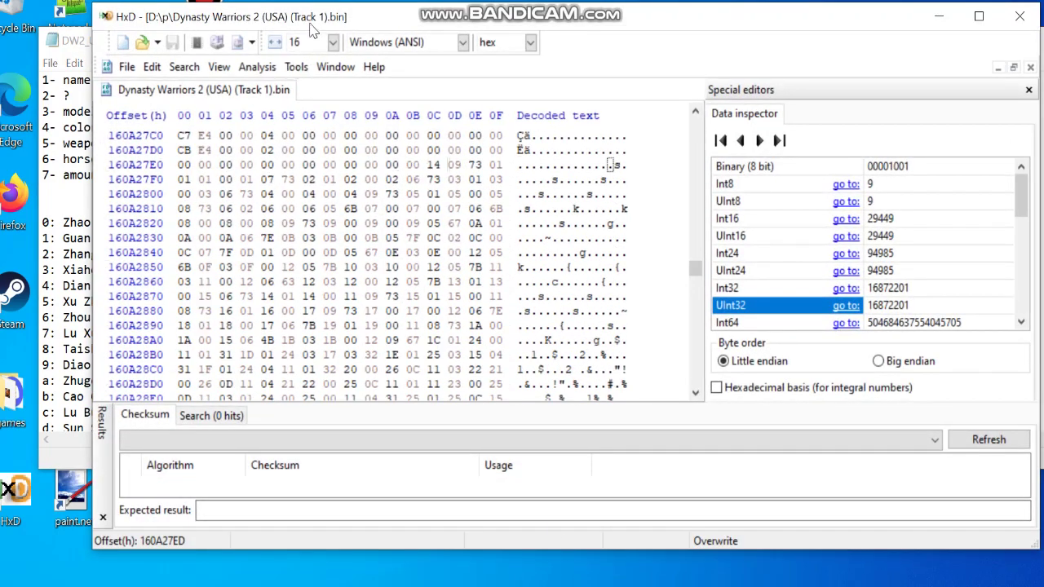
pyautogui.moveTo(314, 28); pyautogui.dragTo(388, 78)
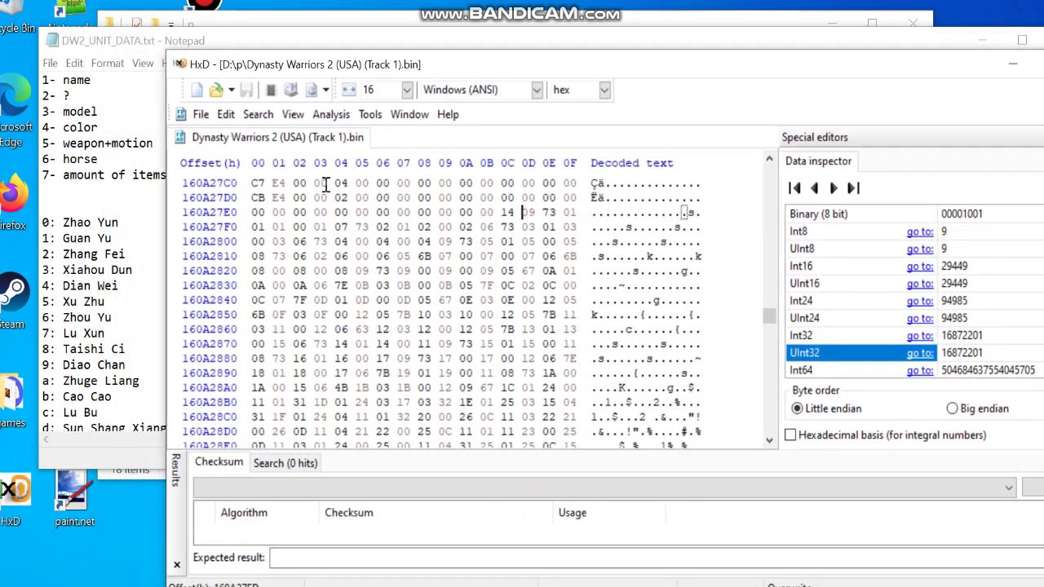
# Highlight Zhao Yun's byte values in the unit data notes and compare them with Guan Yu's row
pyautogui.click(106, 221)
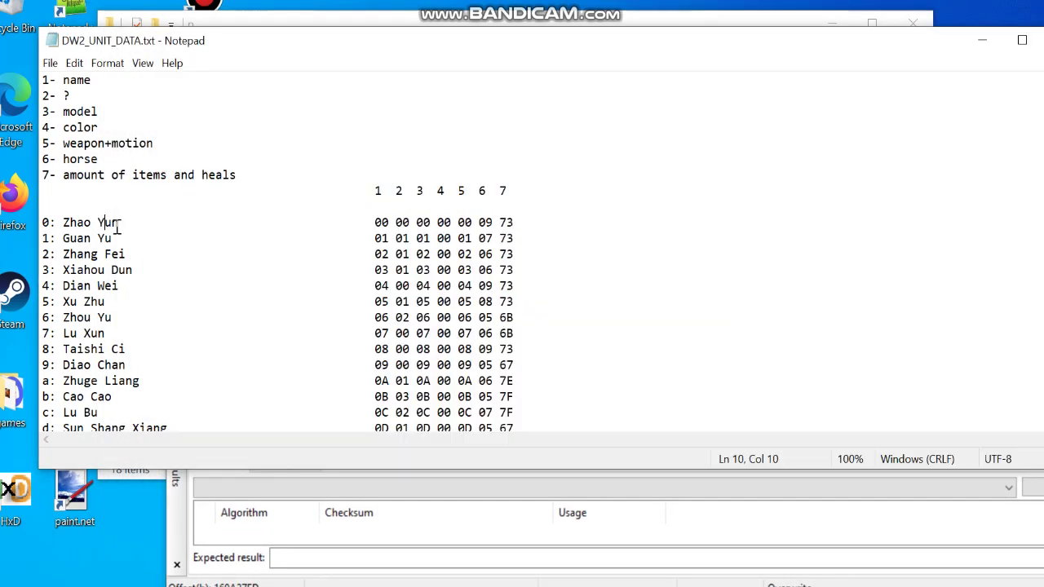
pyautogui.moveTo(373, 221); pyautogui.dragTo(514, 222)
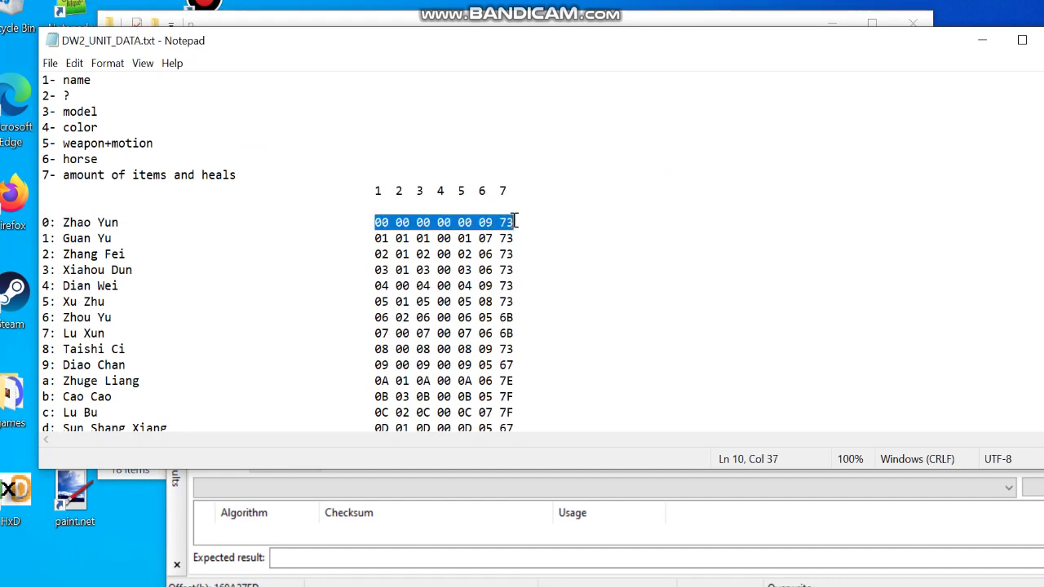
pyautogui.moveTo(373, 238); pyautogui.dragTo(445, 237)
pyautogui.moveTo(375, 221); pyautogui.dragTo(471, 222)
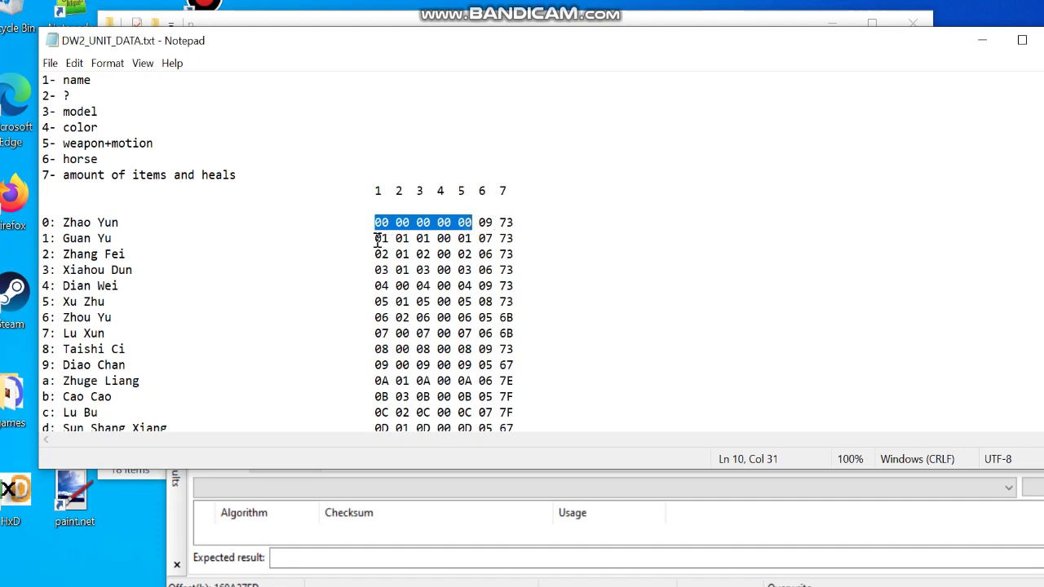
pyautogui.moveTo(375, 239); pyautogui.dragTo(510, 238)
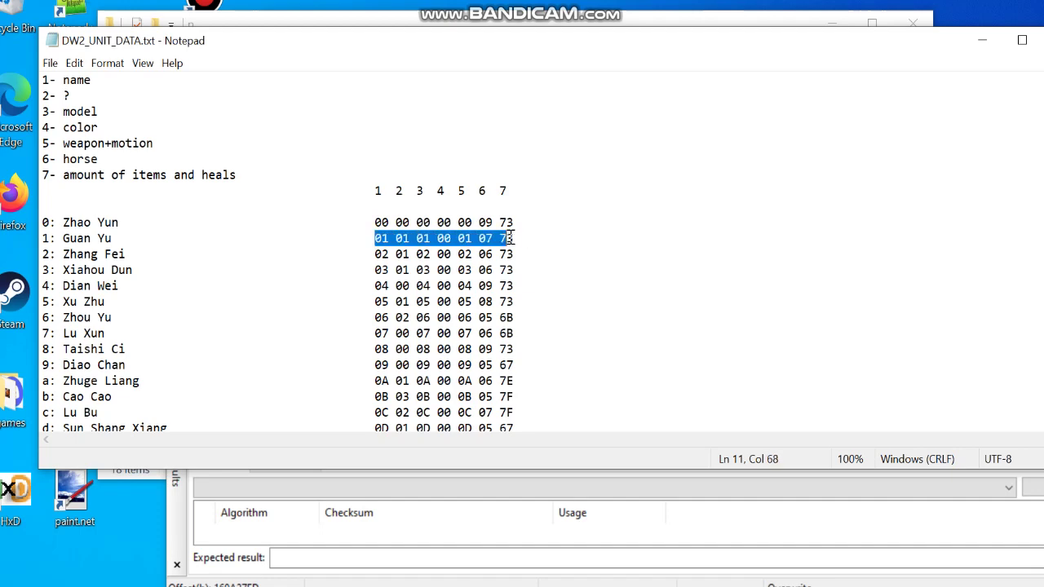
pyautogui.rightClick(514, 239)
pyautogui.click(551, 293)
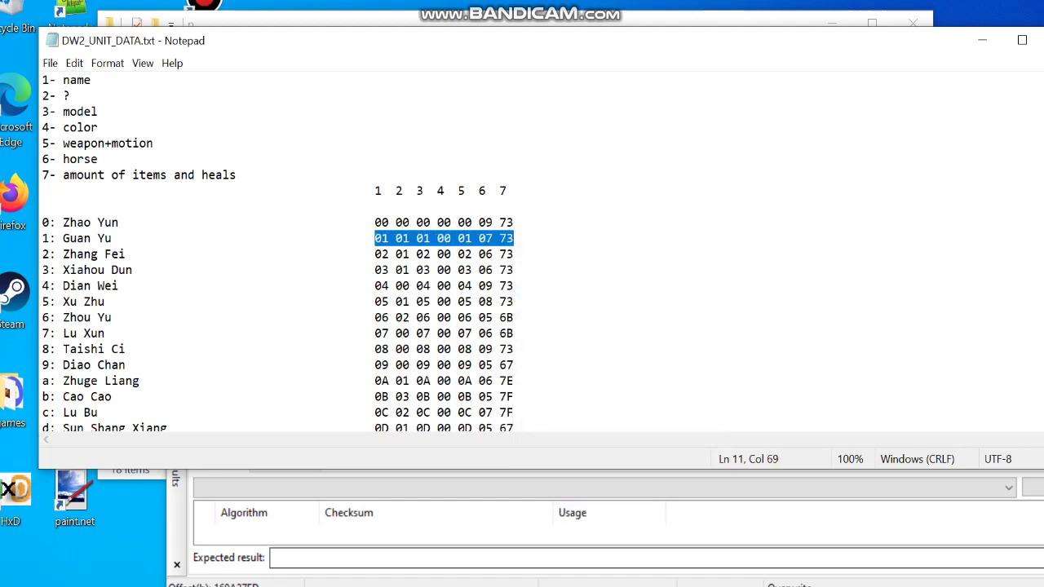
pyautogui.click(632, 584)
pyautogui.click(258, 114)
pyautogui.click(270, 135)
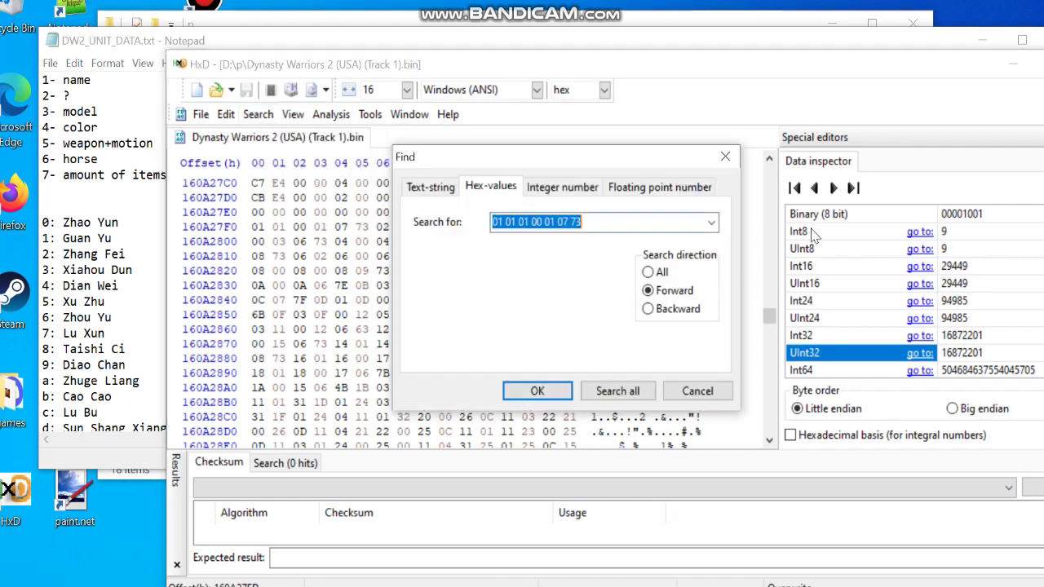
pyautogui.rightClick(604, 228)
pyautogui.click(664, 302)
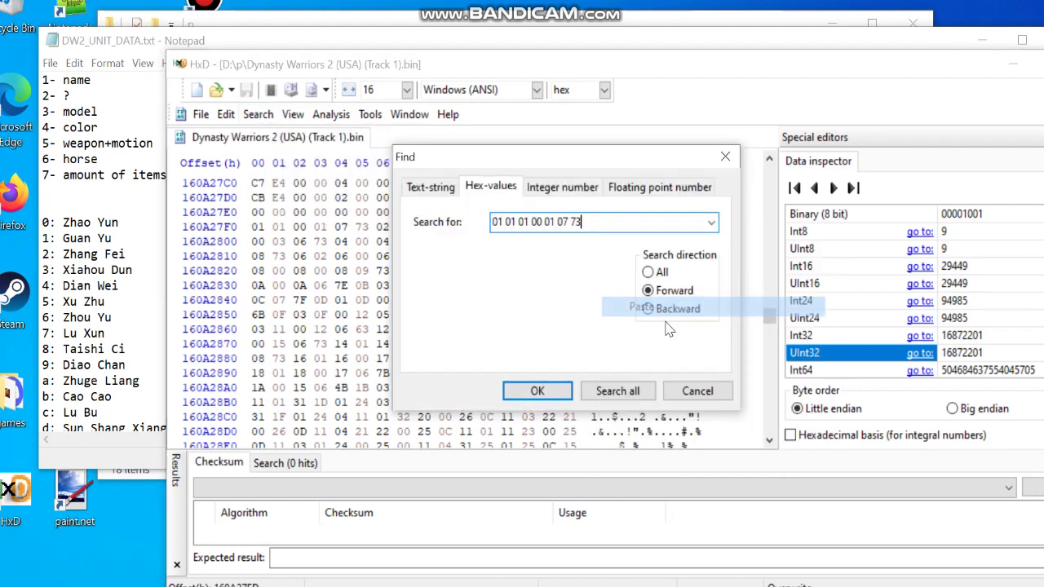
pyautogui.click(653, 272)
pyautogui.click(620, 391)
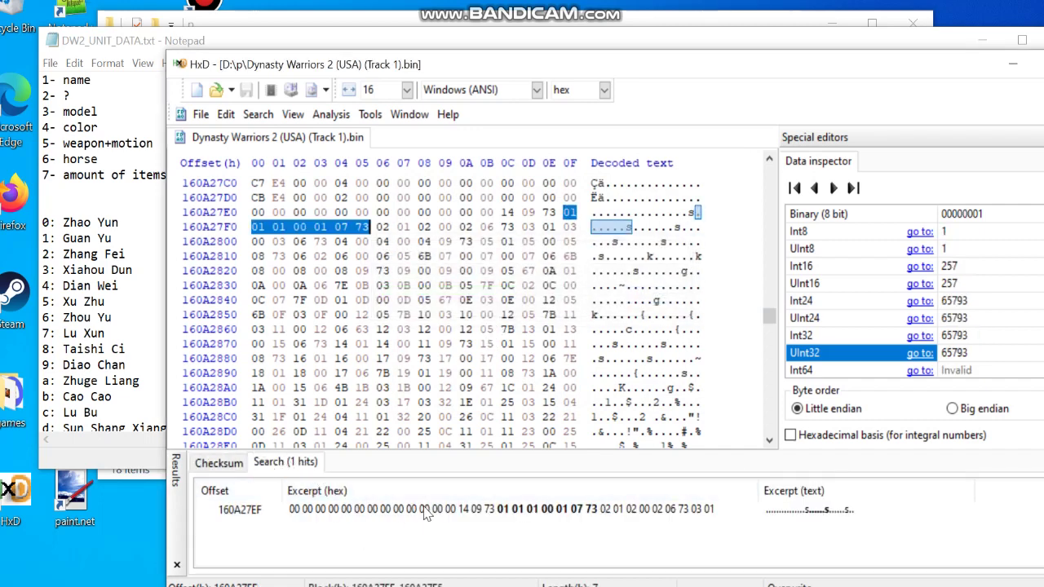
# Select Zhao Yun's seven bytes directly before Guan Yu's entry, offsets 160A27E8 to 160A27EE
pyautogui.moveTo(553, 208); pyautogui.dragTo(442, 211)
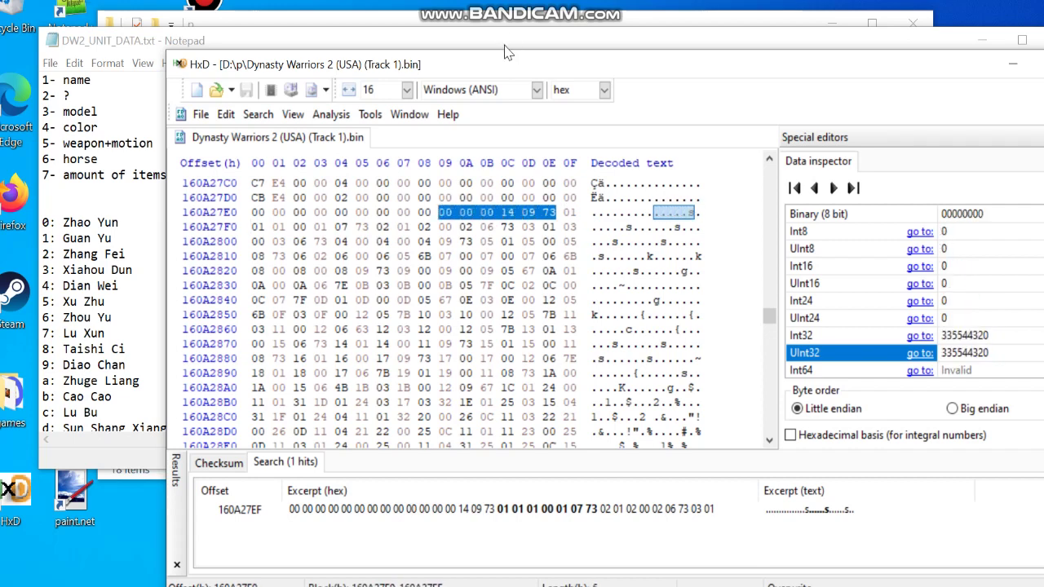
pyautogui.moveTo(499, 70); pyautogui.dragTo(485, 34)
pyautogui.moveTo(540, 179); pyautogui.dragTo(405, 177)
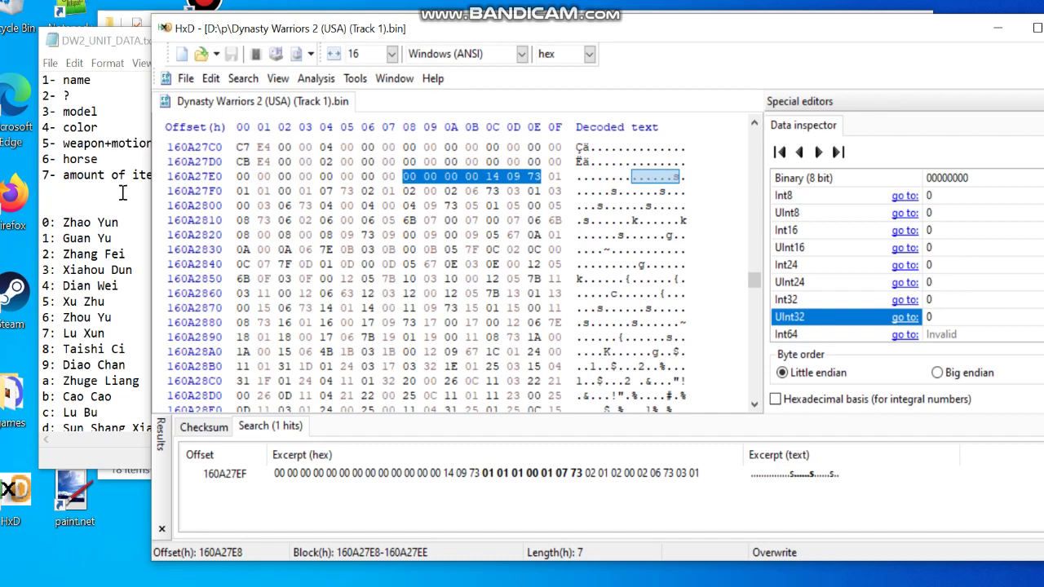
# Switch to DW2_NAMES_MODELS_MOTIONS_COLORS_HORSES.txt in Notepad and examine its name, model, motion/weapon, color and horse ID lists
pyautogui.click(87, 149)
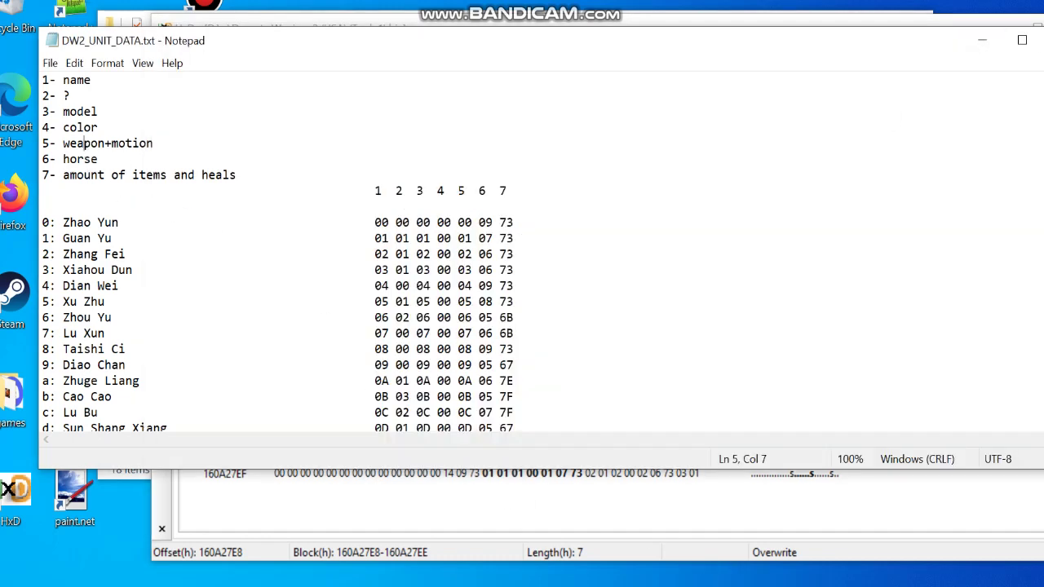
pyautogui.click(782, 539)
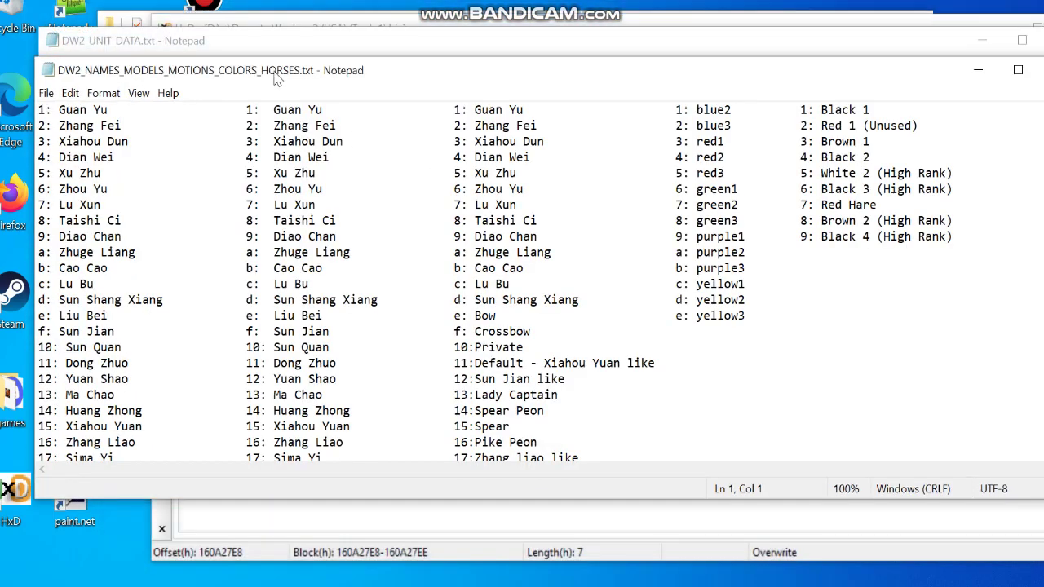
pyautogui.moveTo(275, 77); pyautogui.dragTo(352, 72)
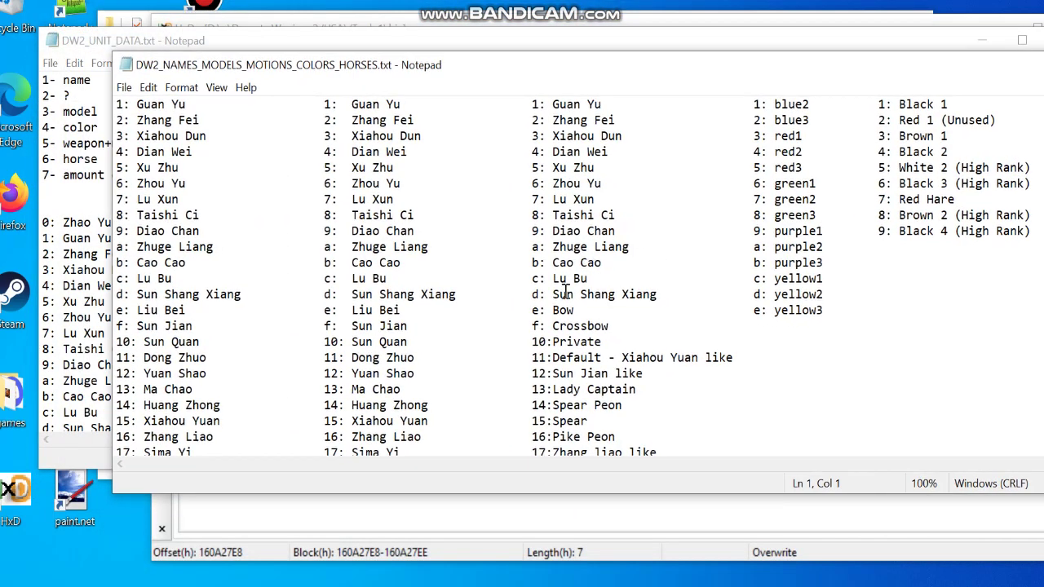
pyautogui.scroll(1, 394, 215)
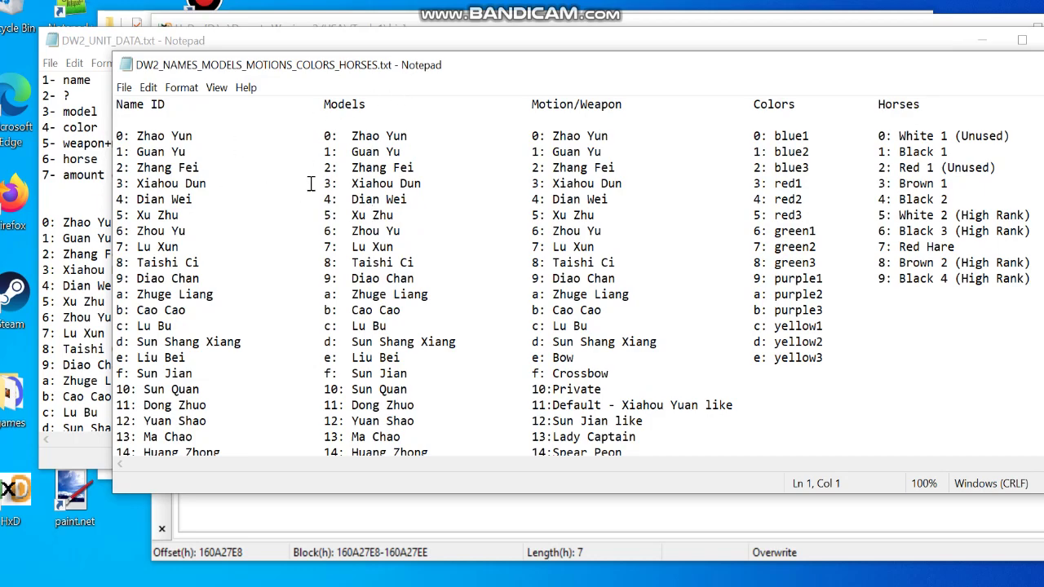
pyautogui.scroll(-3, 196, 230)
pyautogui.scroll(-2, 220, 307)
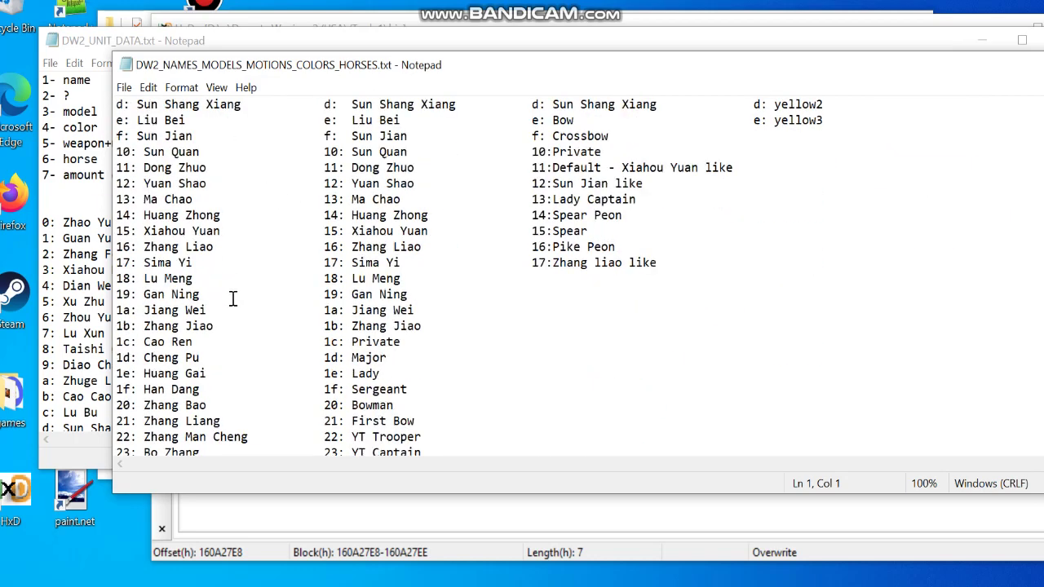
pyautogui.scroll(2, 402, 349)
pyautogui.scroll(3, 496, 178)
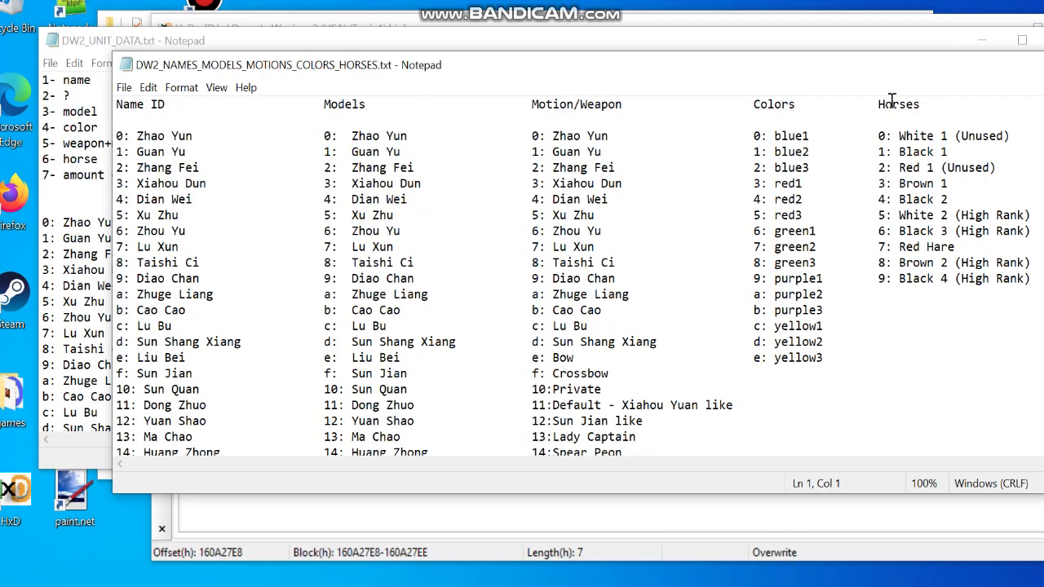
pyautogui.moveTo(816, 59); pyautogui.dragTo(783, 51)
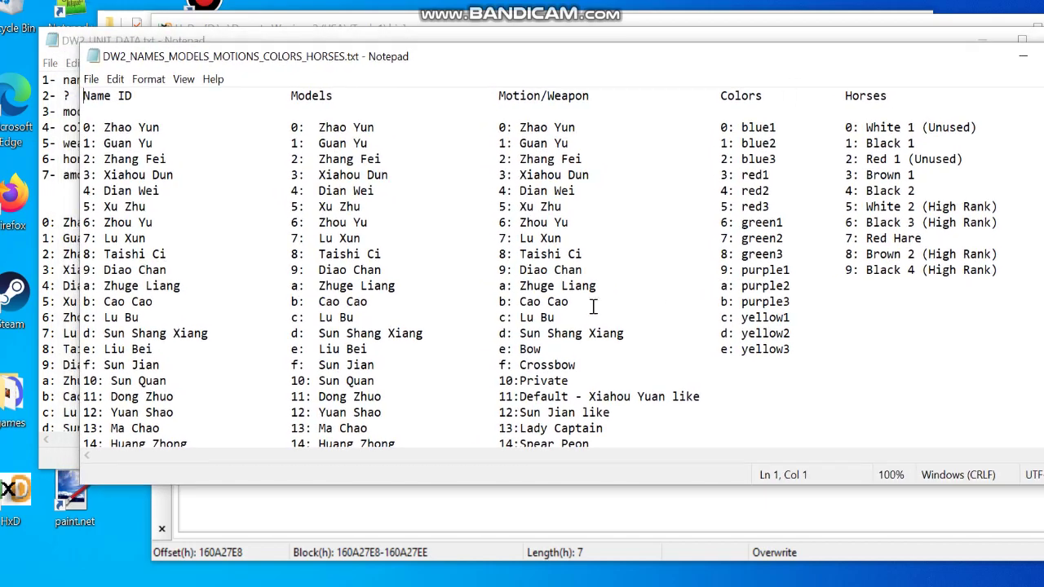
pyautogui.scroll(-7, 449, 341)
pyautogui.scroll(3, 456, 371)
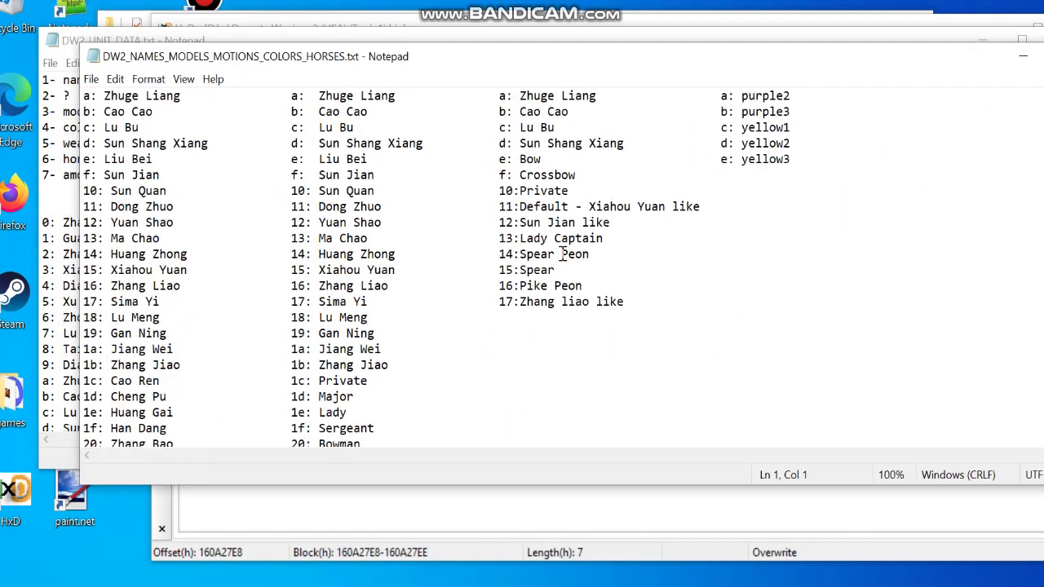
pyautogui.scroll(4, 571, 257)
pyautogui.scroll(-20, 204, 275)
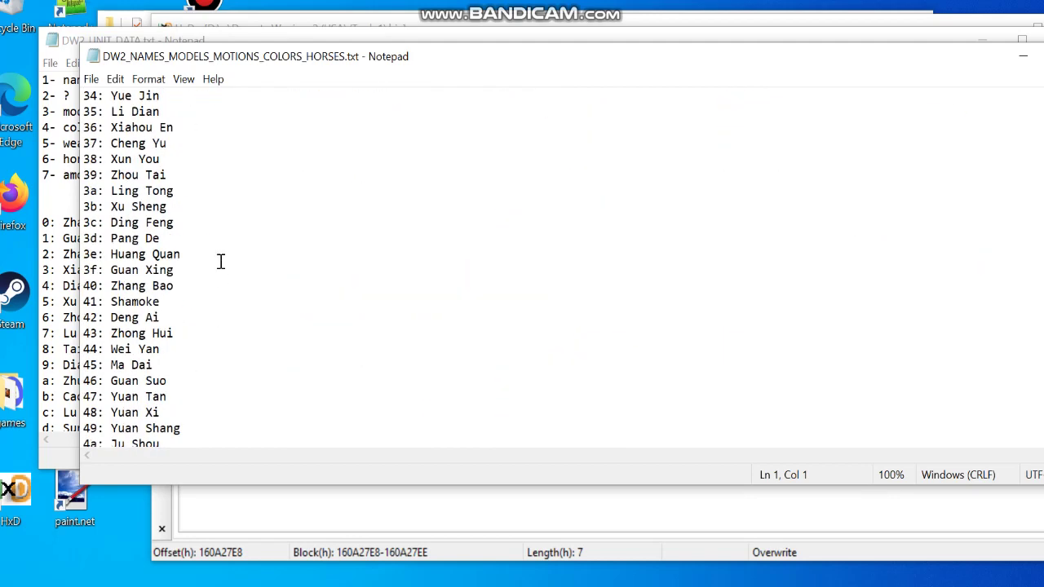
pyautogui.scroll(20, 306, 240)
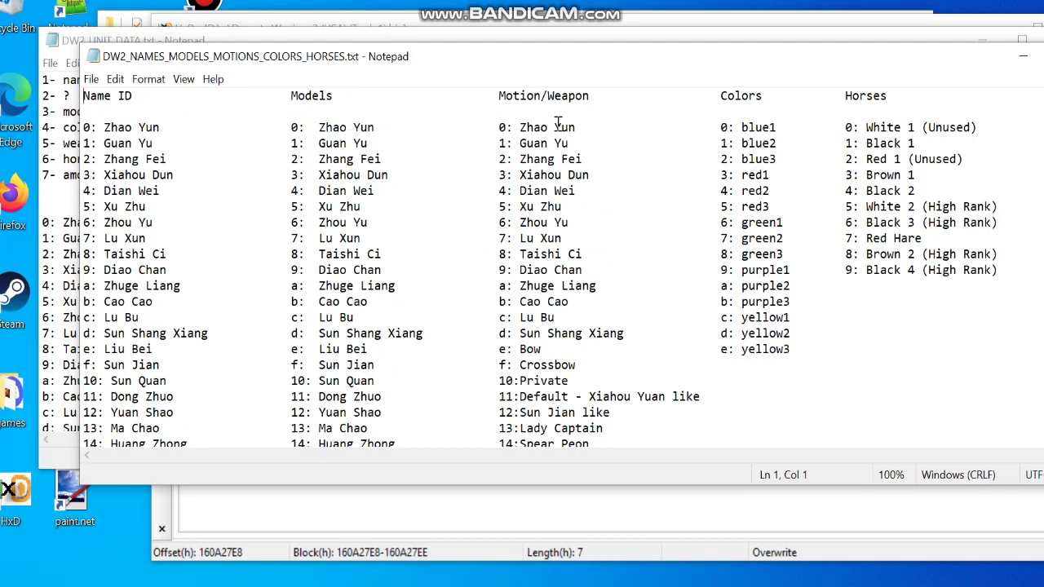
# Minimize the unit data notes and reposition the names, models and motions reference window over HxD
pyautogui.moveTo(895, 59); pyautogui.dragTo(855, 226)
pyautogui.click(982, 43)
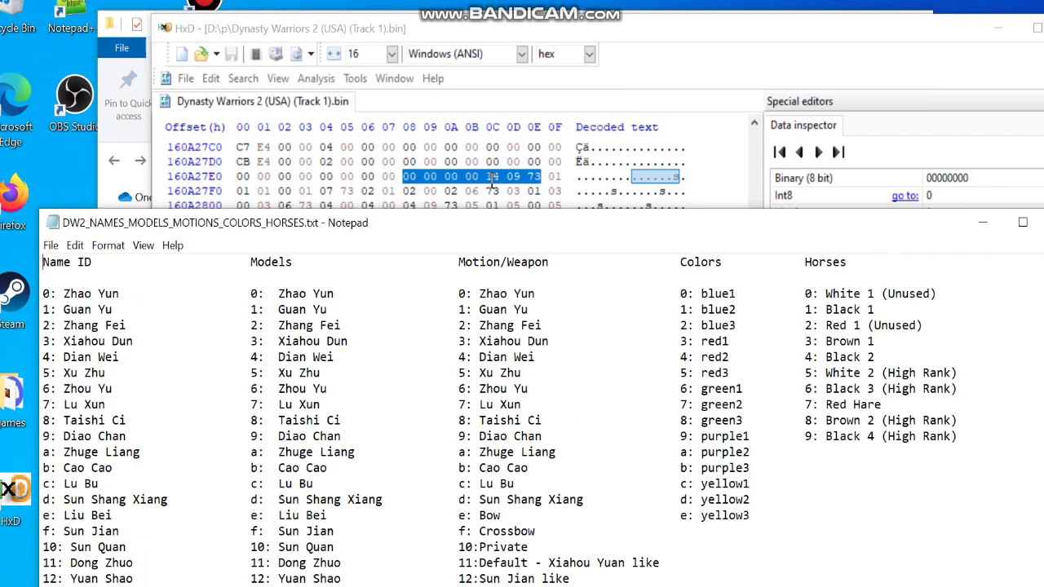
pyautogui.moveTo(501, 238); pyautogui.dragTo(511, 135)
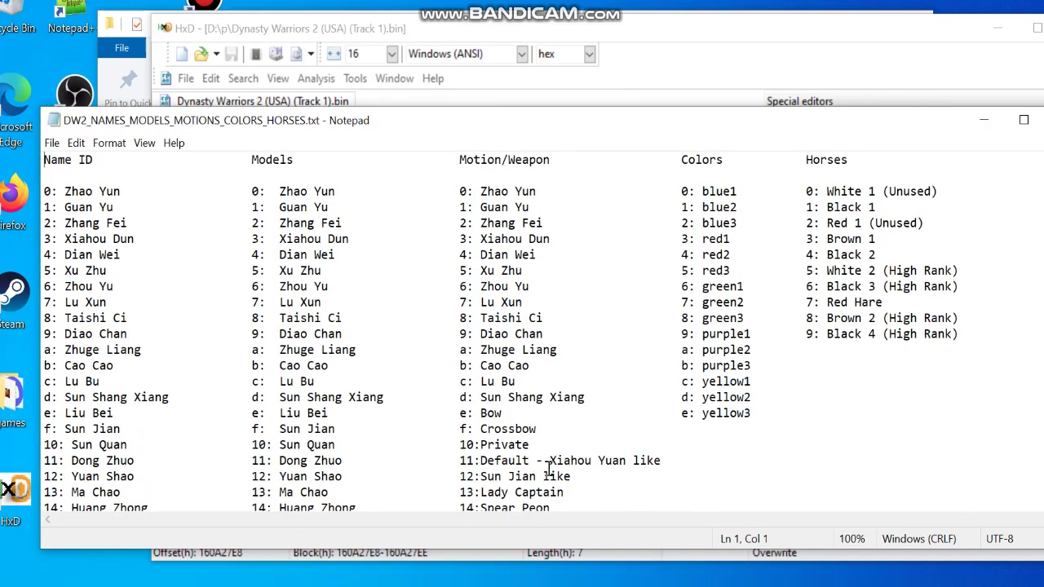
# Return to HxD, set the fifth byte of Zhao Yun's entry at offset 160A27EC to 10, and save the bin file
pyautogui.scroll(-2, 512, 493)
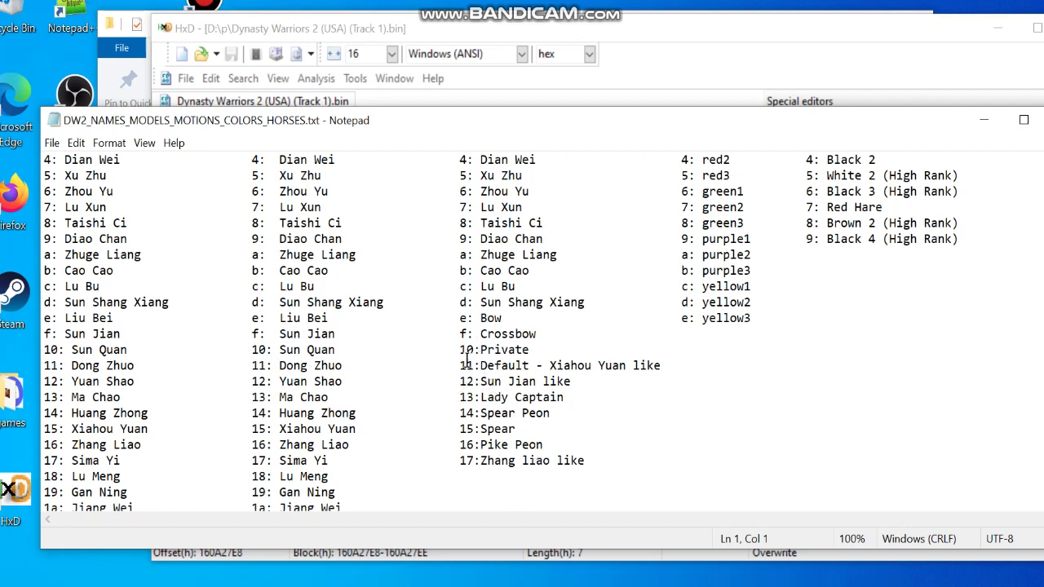
pyautogui.click(986, 124)
pyautogui.click(486, 177)
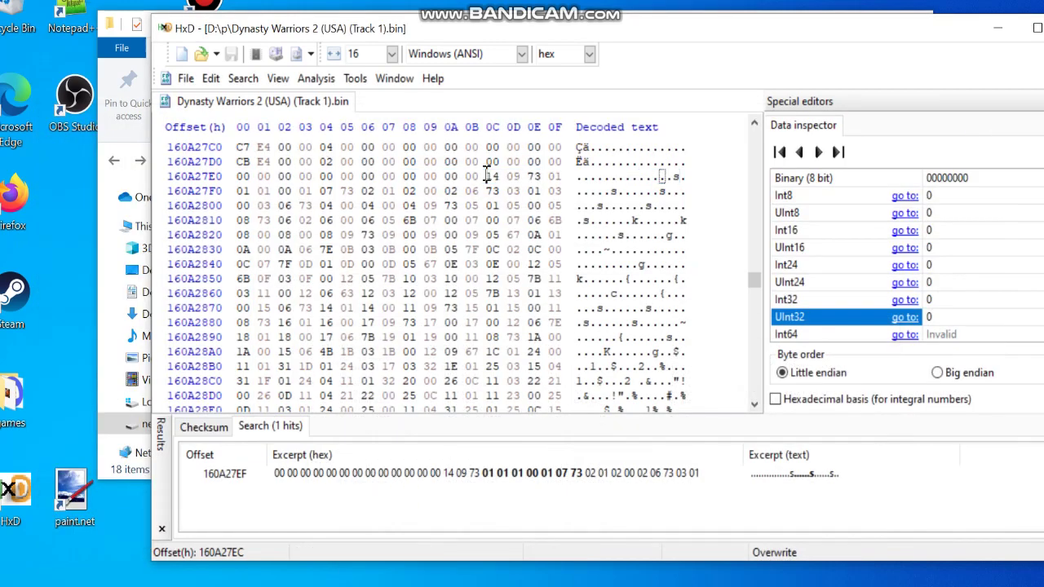
pyautogui.write('10')
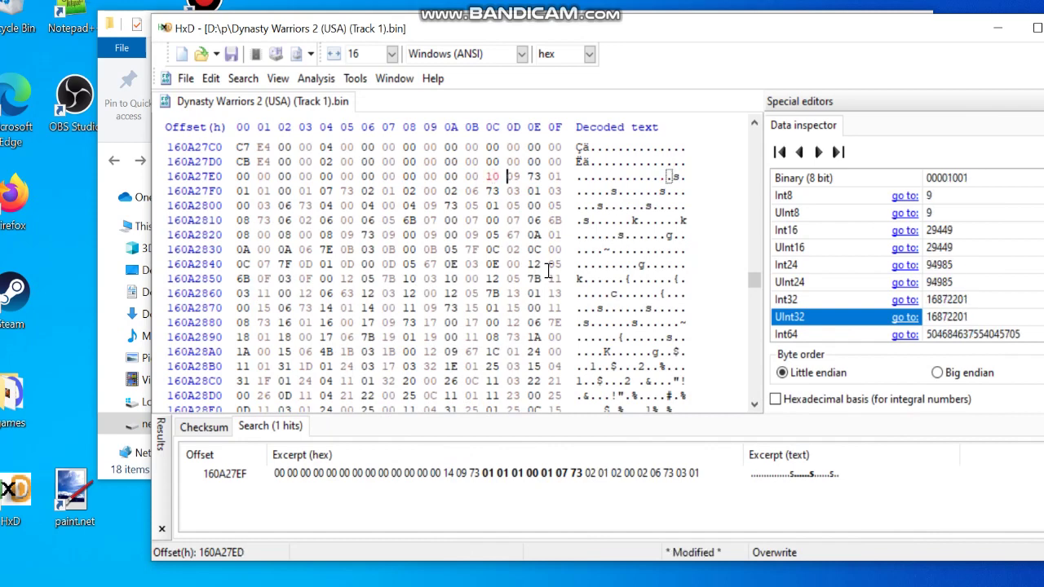
pyautogui.click(186, 78)
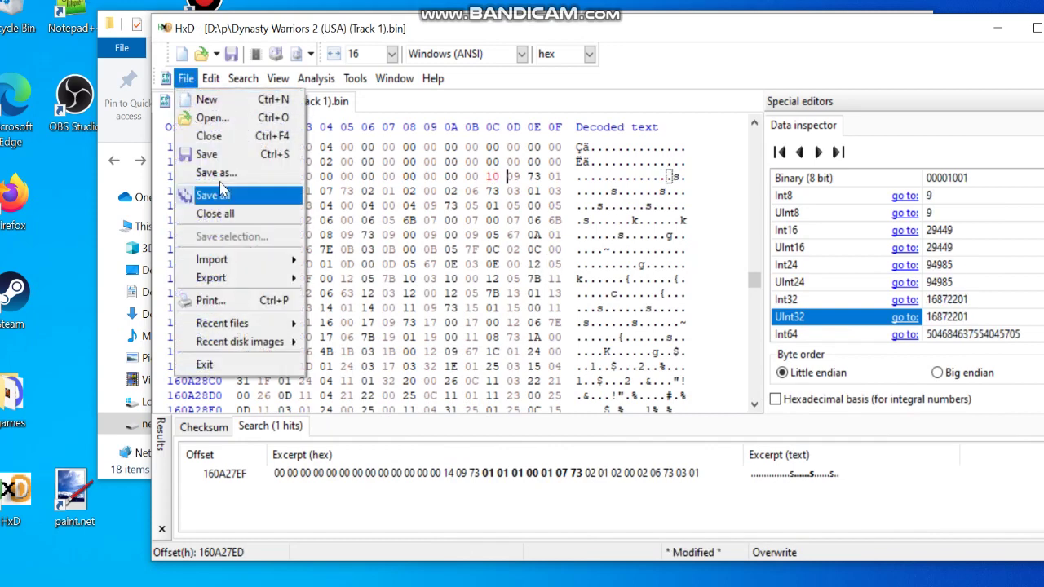
pyautogui.click(207, 154)
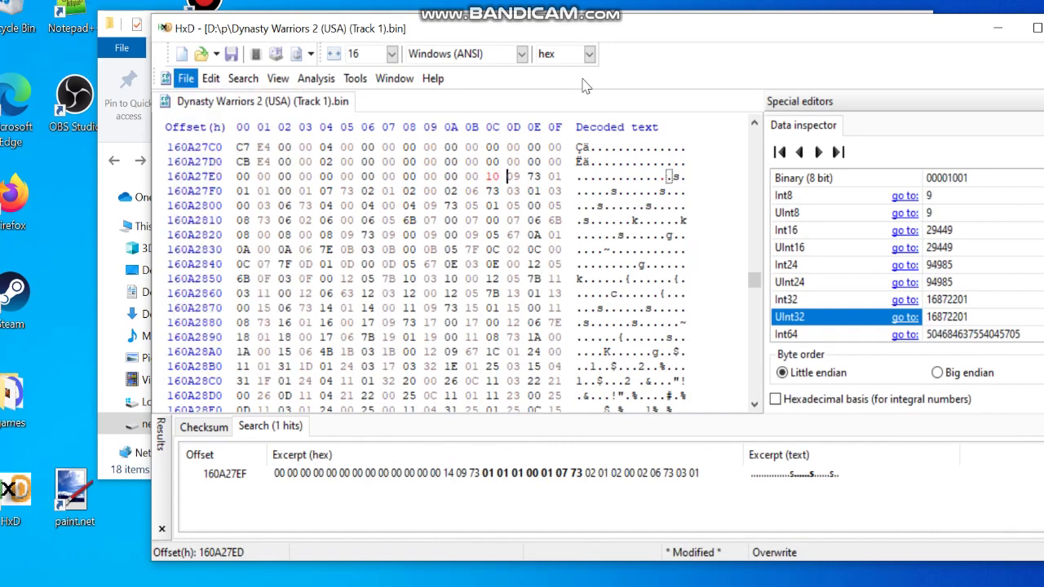
# Switch to PCSX2 and boot the Dynasty Warriors 2 ISO in fast mode
pyautogui.click(1002, 31)
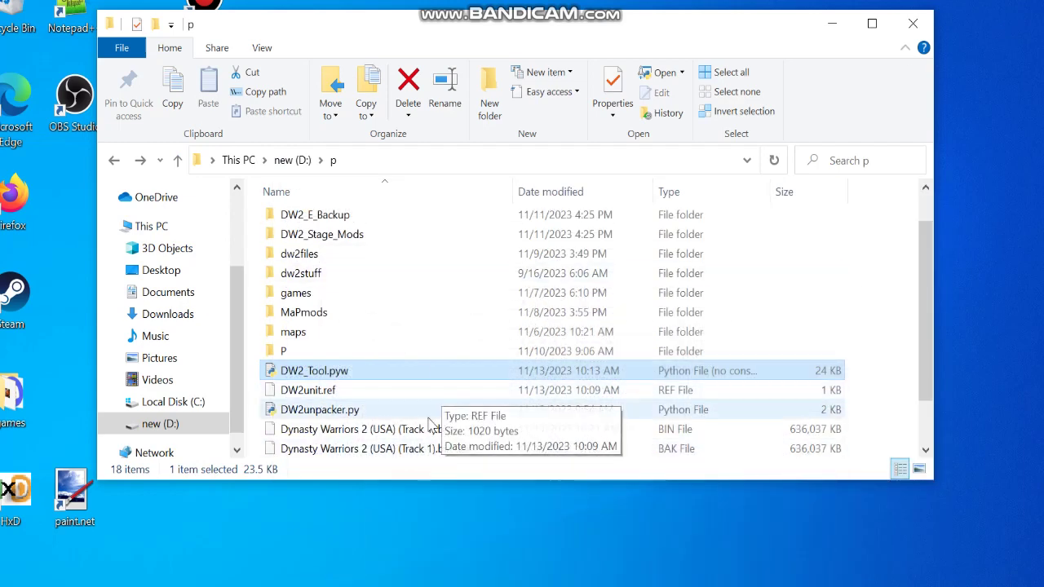
pyautogui.click(544, 586)
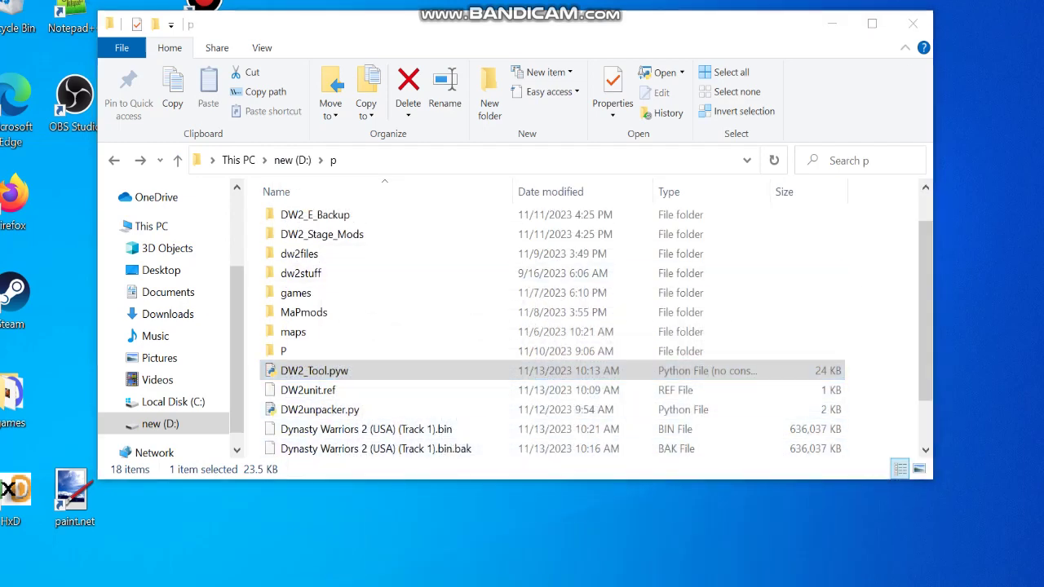
pyautogui.click(602, 144)
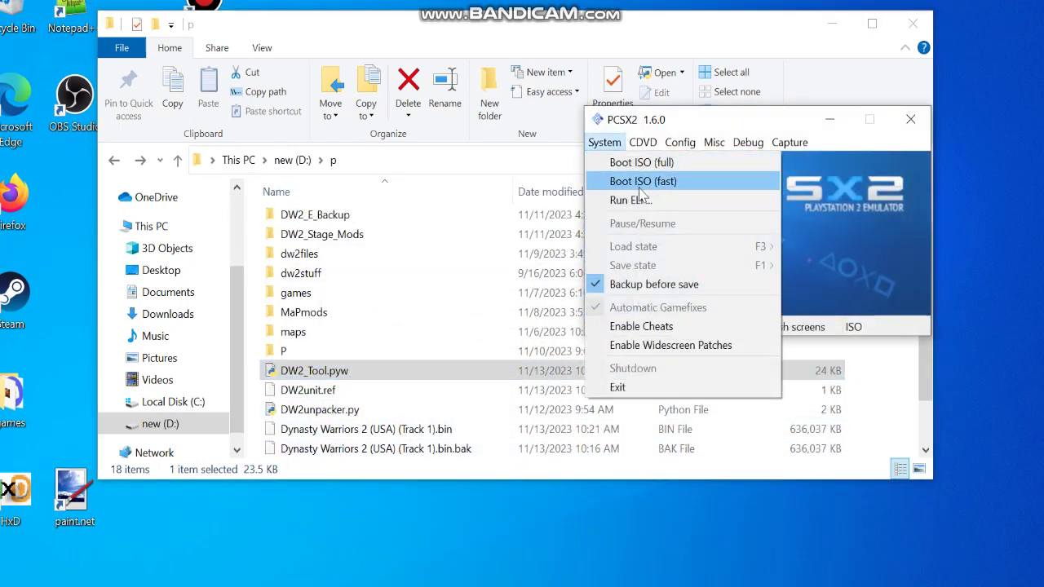
pyautogui.click(640, 188)
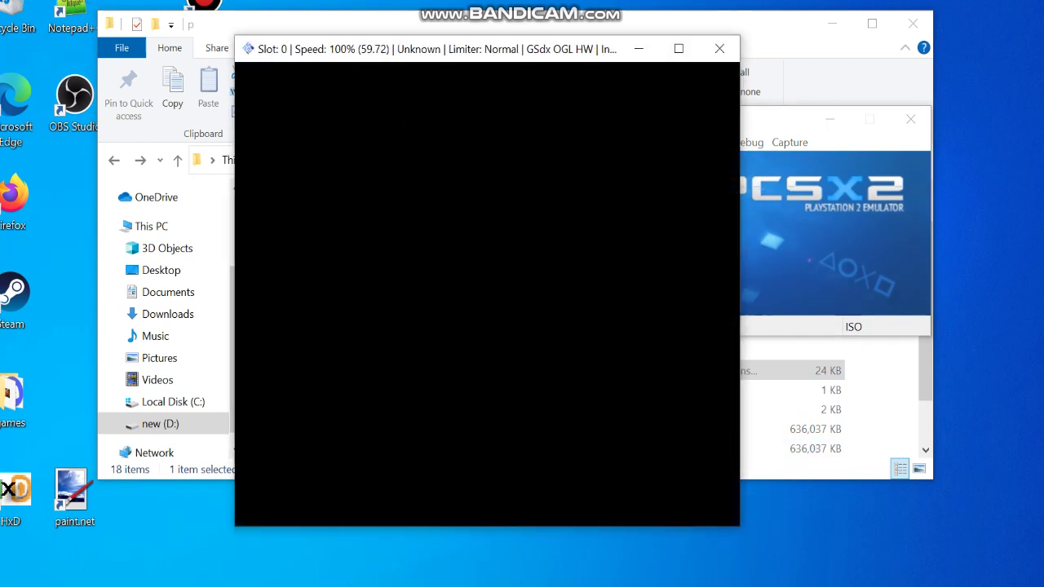
# Switch to Cheat Engine and try to enable Speedhack for the previously attached pcsx2.exe process
pyautogui.hotkey('alt', 'Tab')
pyautogui.click(866, 250)
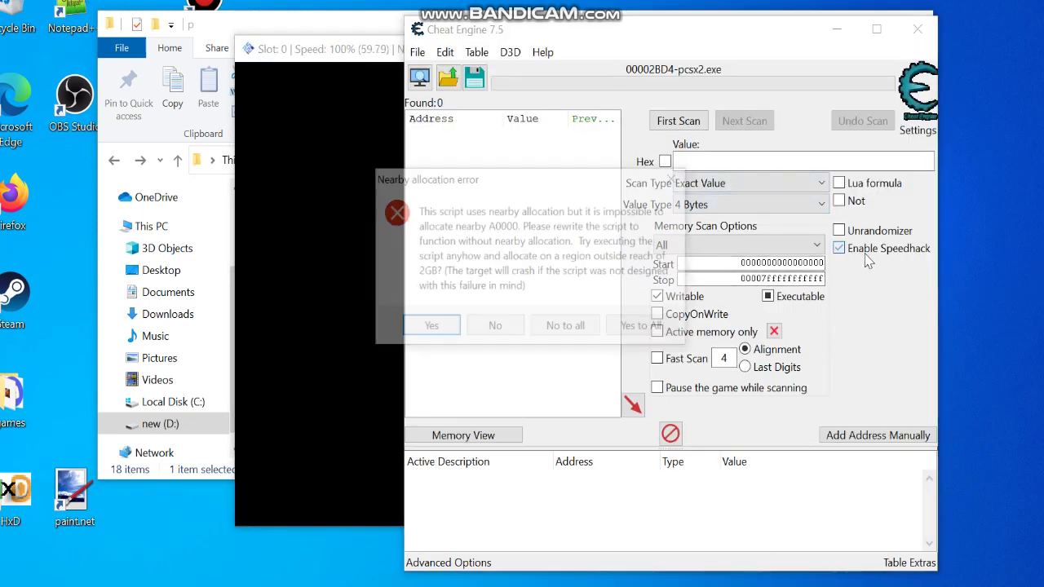
pyautogui.click(632, 327)
pyautogui.click(657, 292)
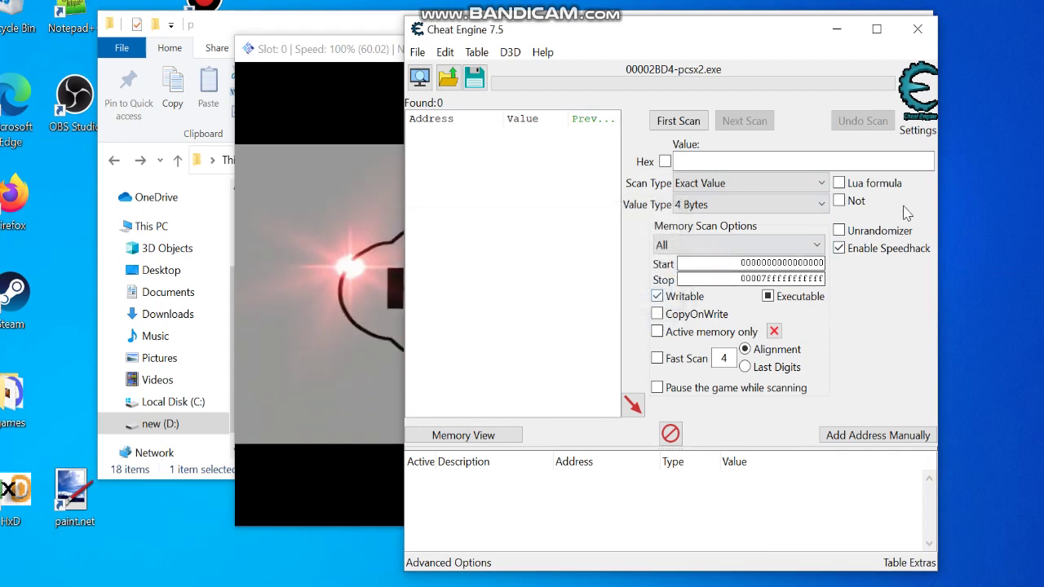
pyautogui.click(872, 250)
pyautogui.click(873, 250)
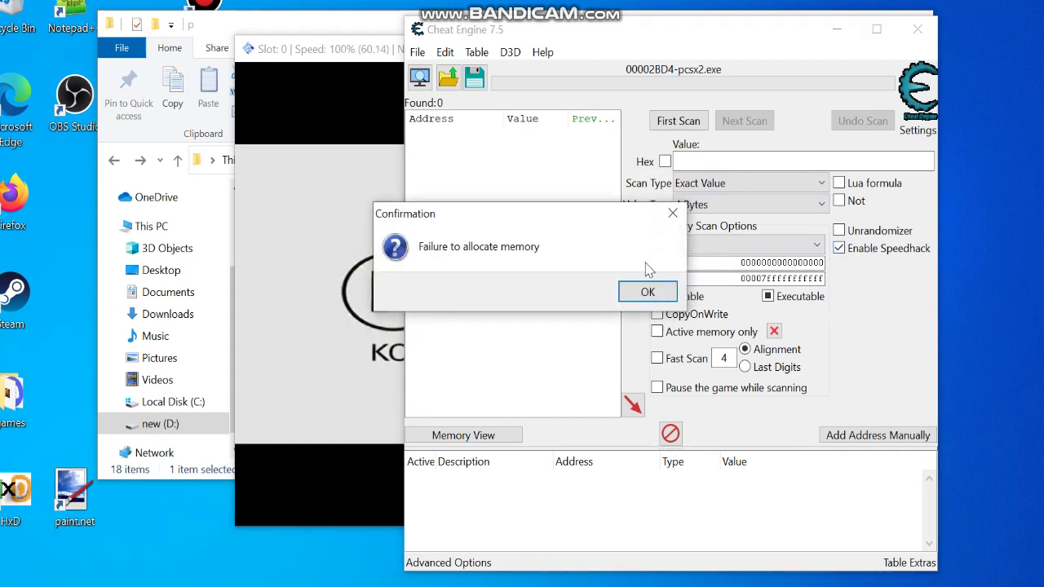
pyautogui.click(647, 292)
# Attach Cheat Engine to the running PCSX2 game process, try Speedhack at speed 5, and close Cheat Engine
pyautogui.click(420, 76)
pyautogui.click(421, 320)
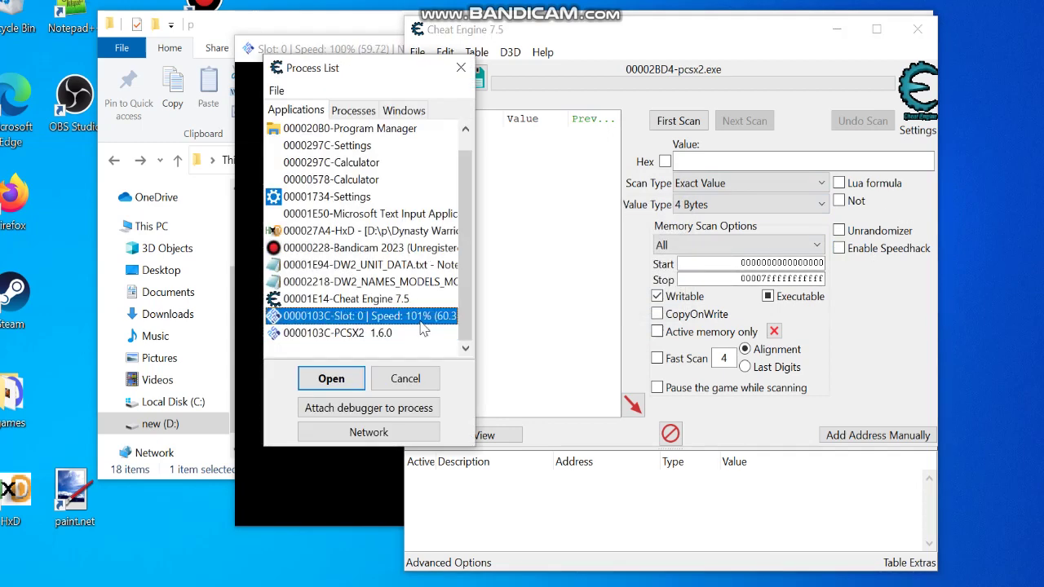
pyautogui.doubleClick(421, 318)
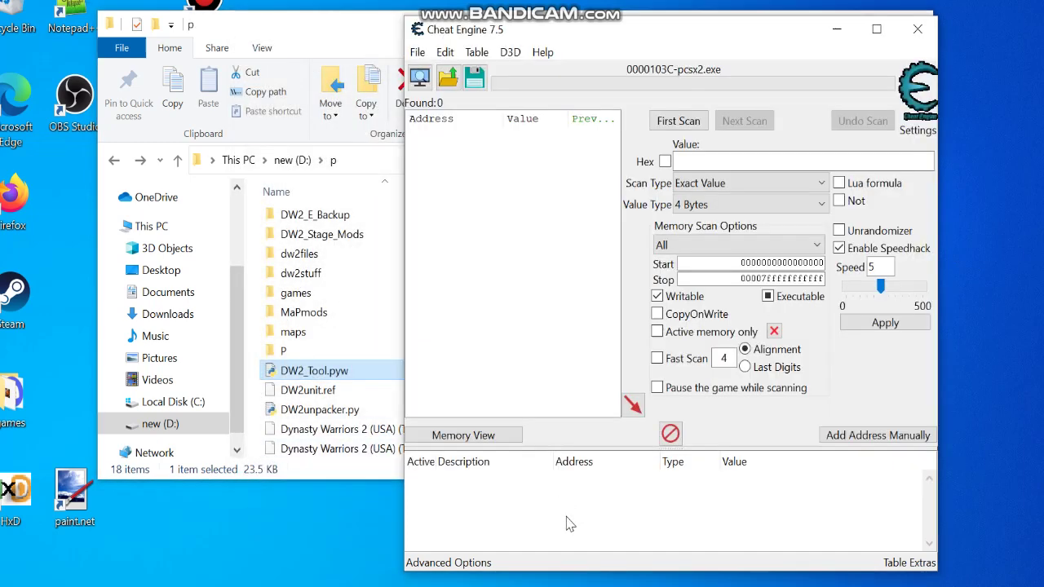
pyautogui.click(919, 31)
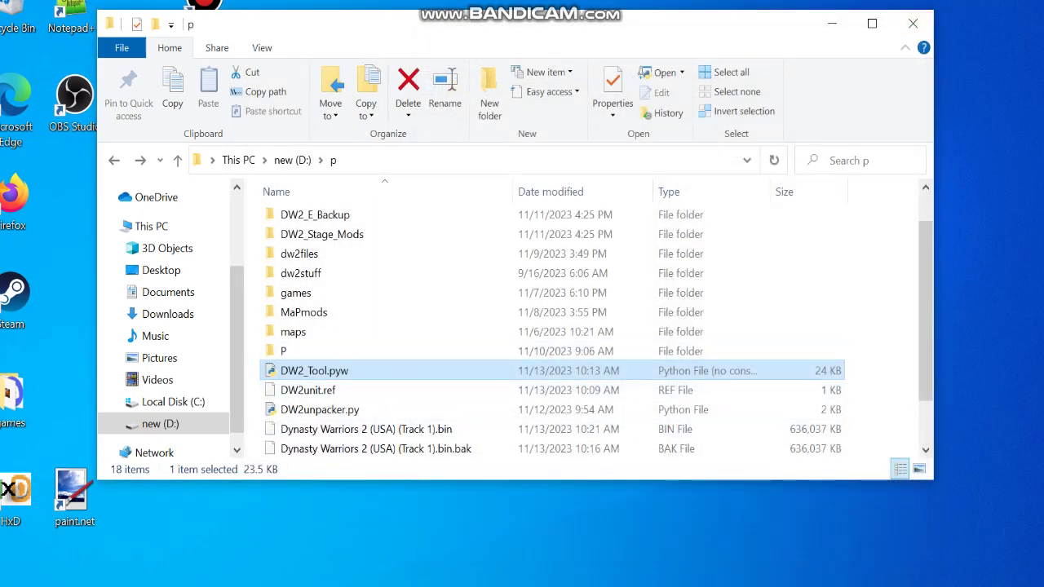
# Boot the ISO in full mode in PCSX2, and launch Cheat Engine attached to the new game process
pyautogui.click(605, 141)
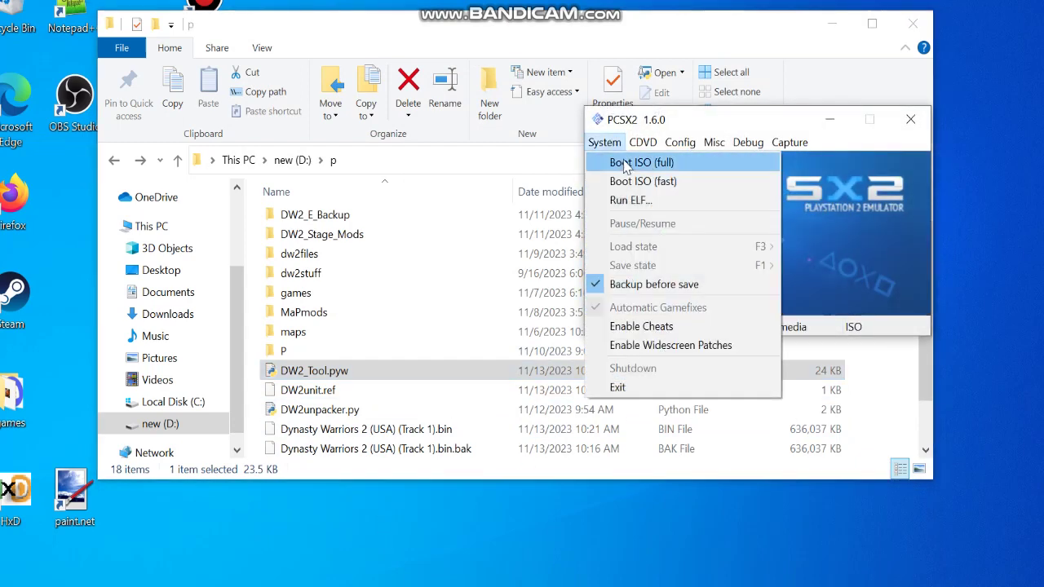
pyautogui.click(624, 162)
pyautogui.press('super')
pyautogui.write('ch')
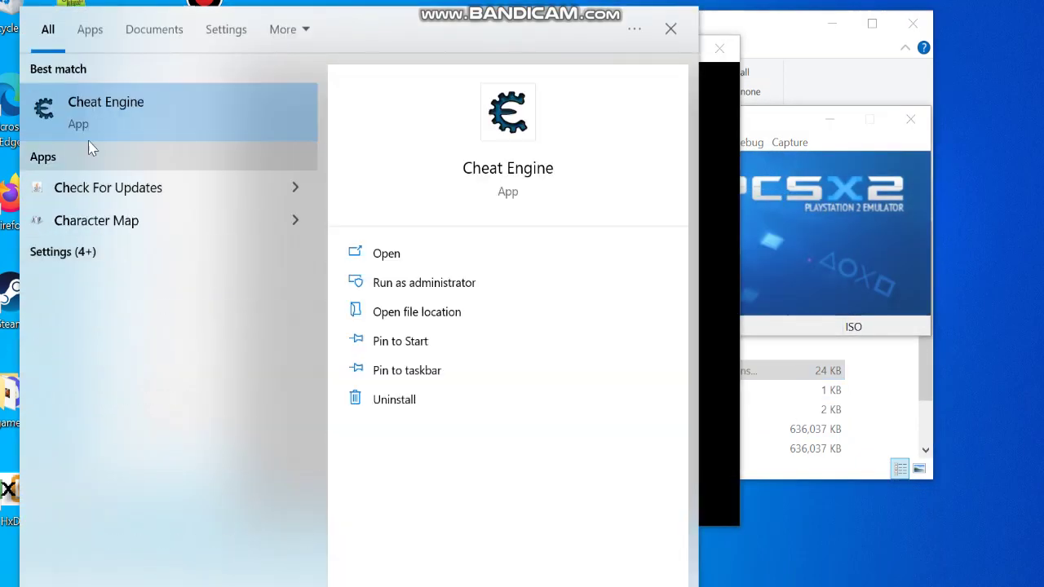
pyautogui.click(95, 122)
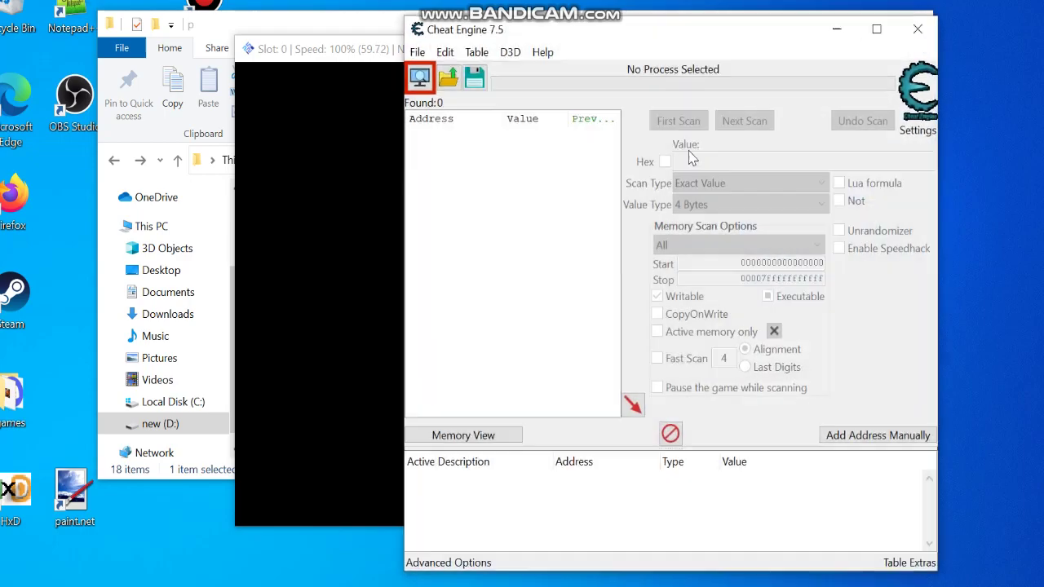
pyautogui.click(419, 76)
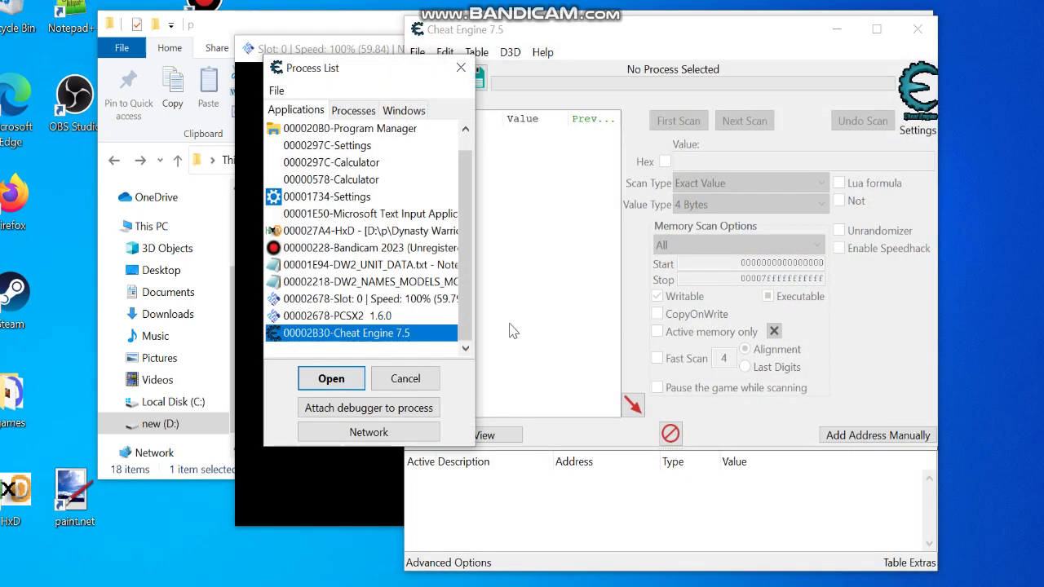
pyautogui.doubleClick(430, 299)
# Enable Speedhack for the game process and apply a speed of 5
pyautogui.click(839, 248)
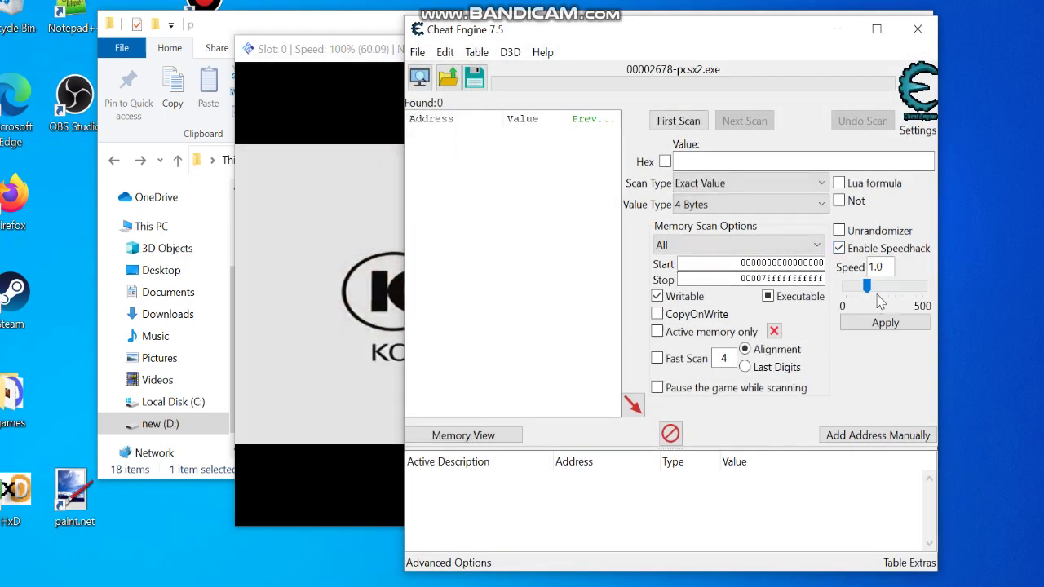
pyautogui.moveTo(868, 287); pyautogui.dragTo(880, 286)
pyautogui.click(889, 323)
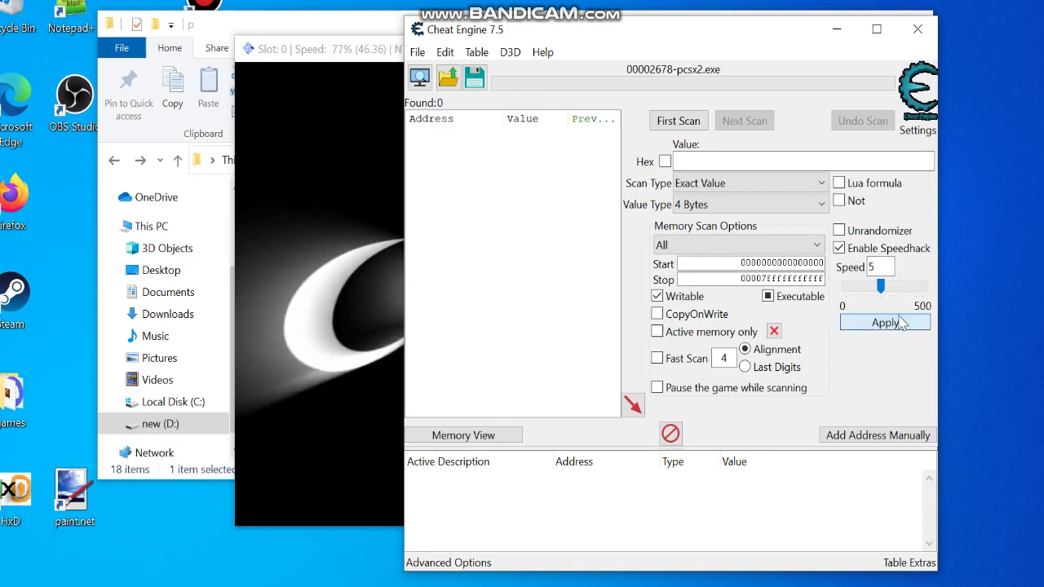
# In the game window, skip the intro, enter Free Mode, and start a battle with Zhao Yun
pyautogui.click(475, 233)
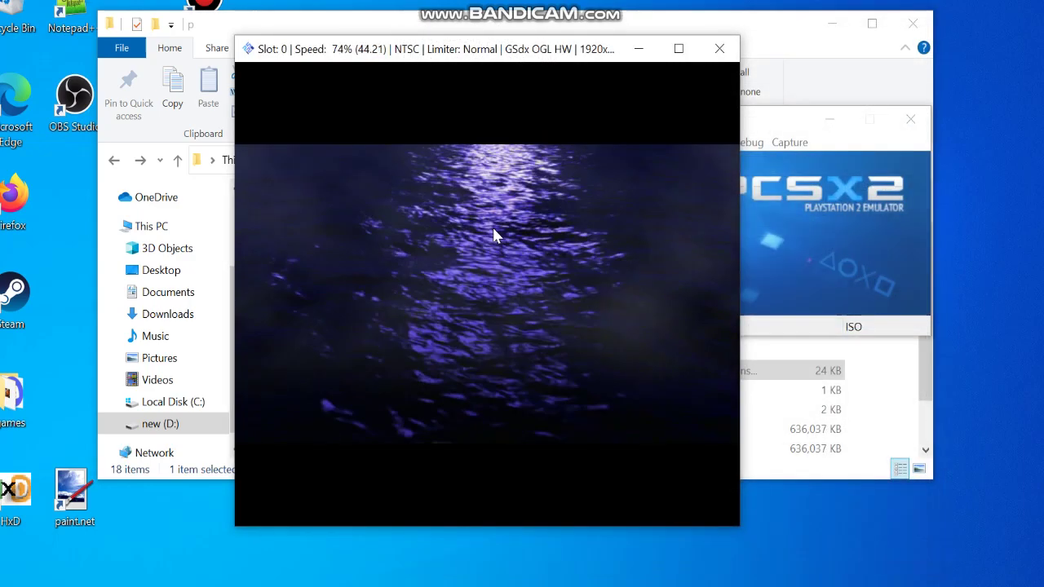
pyautogui.press('Return')
pyautogui.press('Return')
pyautogui.press('Return')
pyautogui.press('Return')
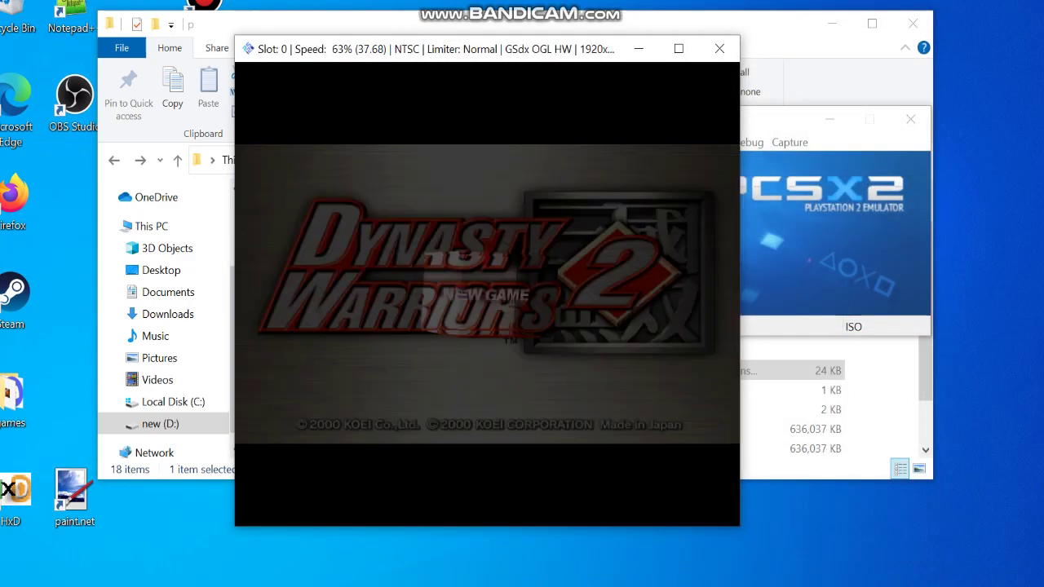
pyautogui.press('Return')
pyautogui.press('Return')
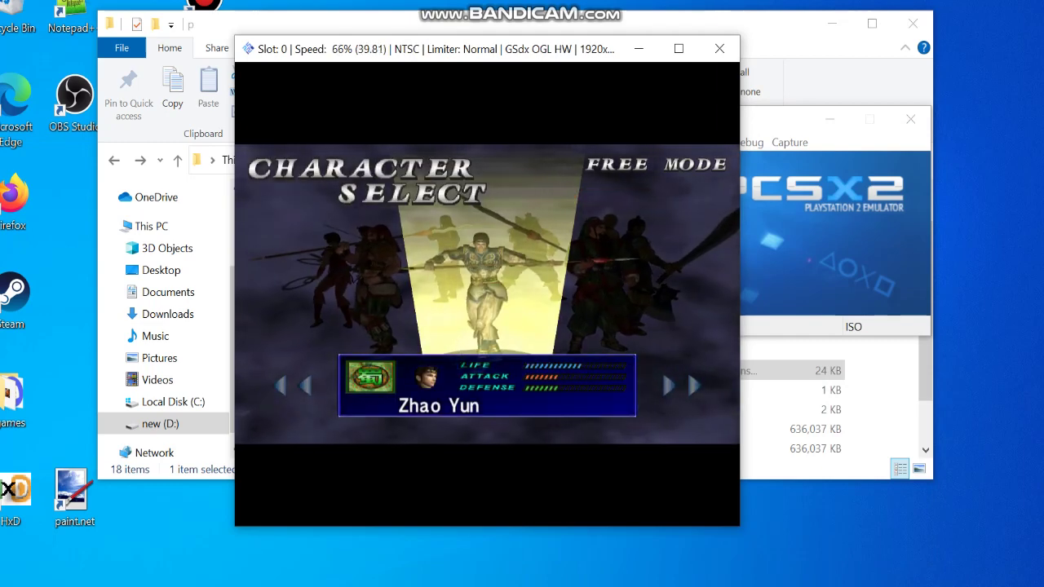
pyautogui.press('Up')
pyautogui.press('Return')
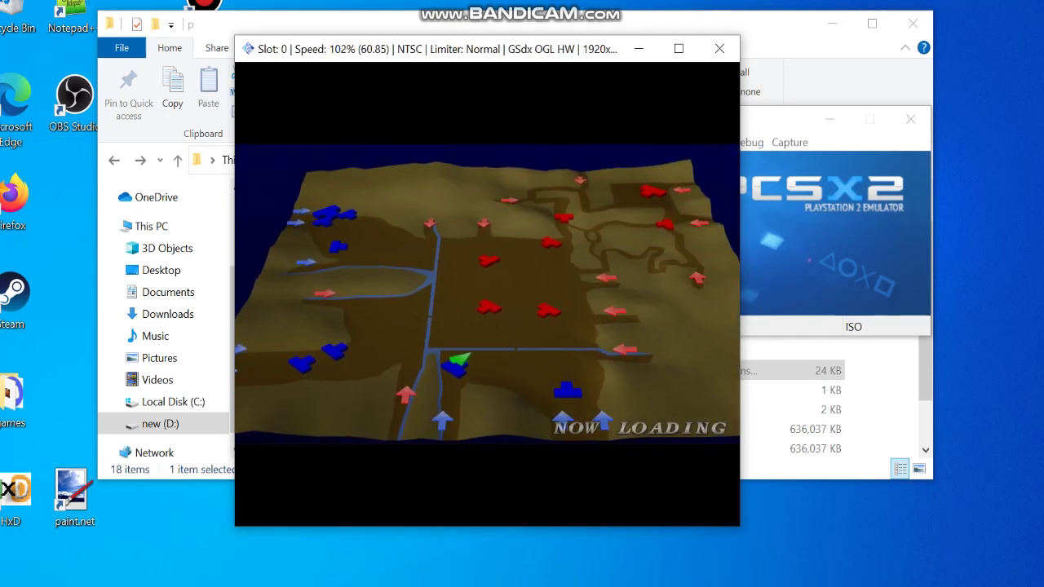
# Disable Speedhack in Cheat Engine and return to the game to check Zhao Yun's unit in battle
pyautogui.hotkey('alt', 'Tab')
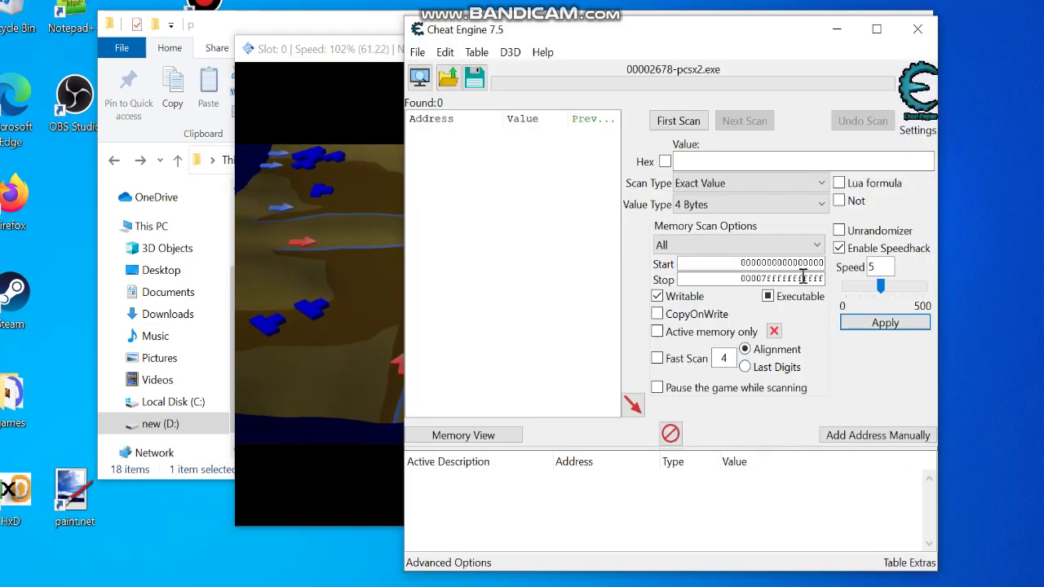
pyautogui.click(871, 254)
pyautogui.click(349, 225)
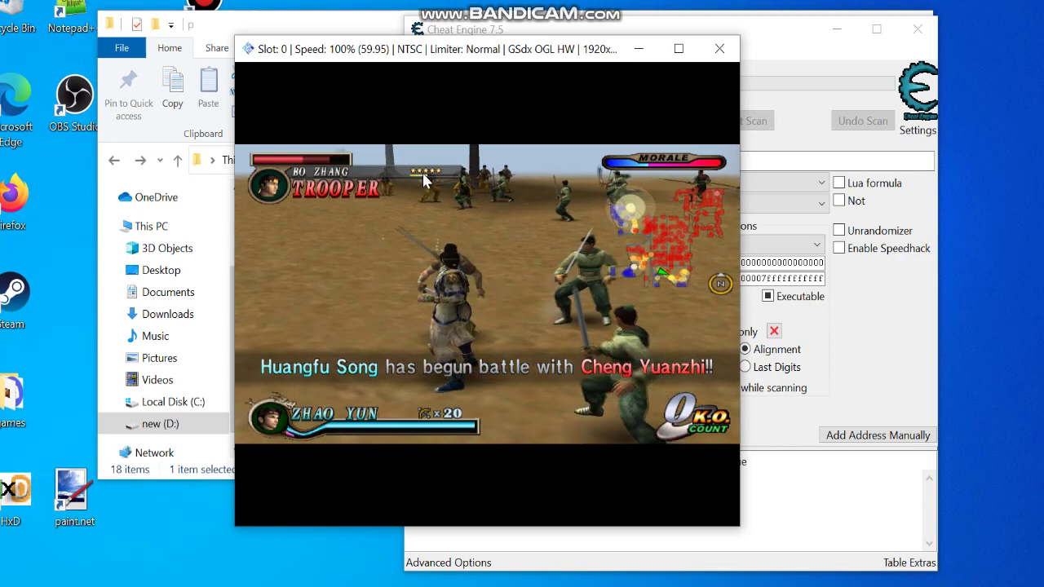
# Close the game window and launch DW2_Tool.pyw from the p folder on drive D
pyautogui.press('Return')
pyautogui.click(719, 49)
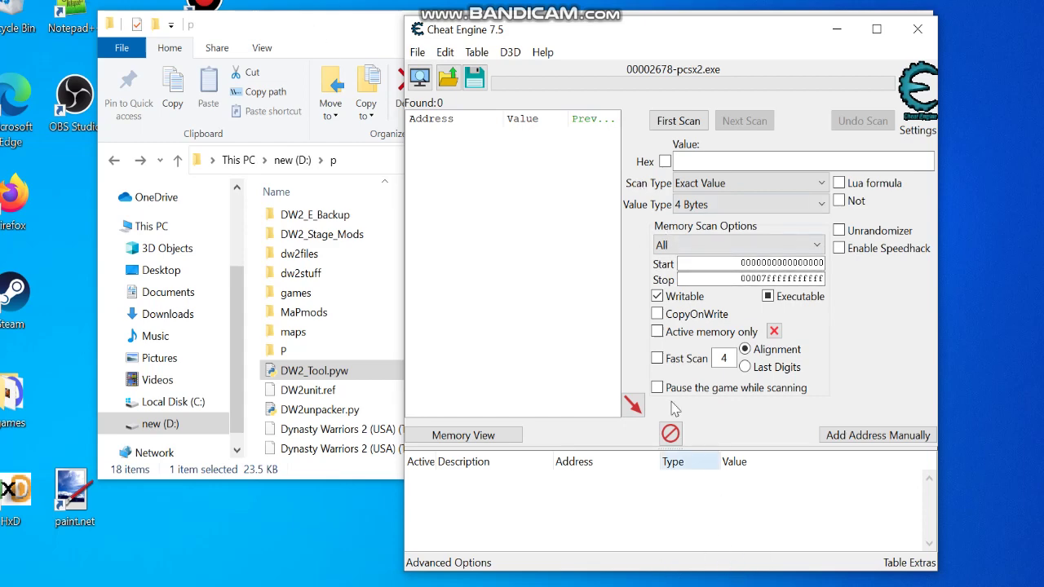
pyautogui.click(314, 46)
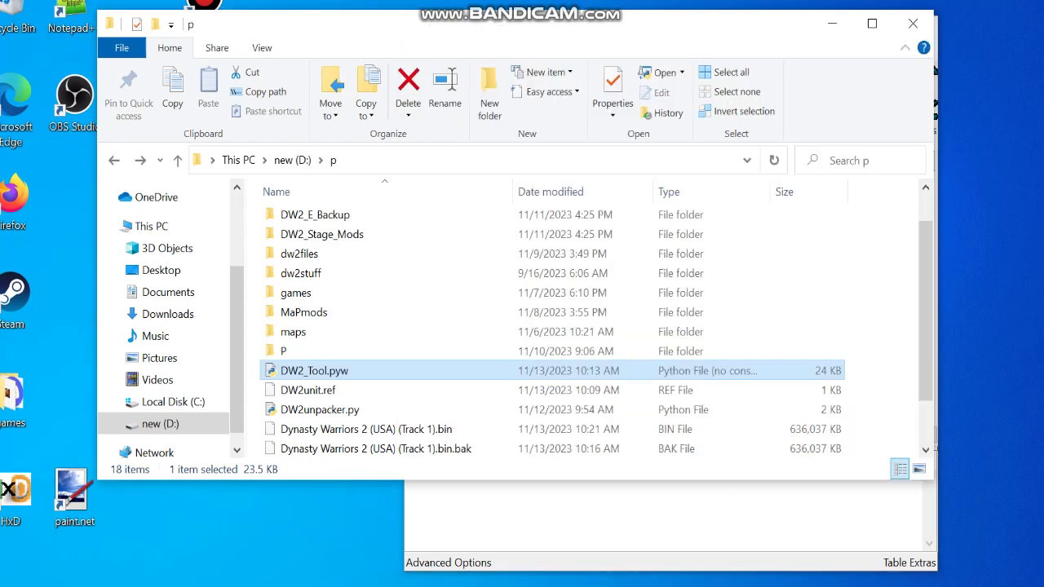
pyautogui.rightClick(521, 583)
pyautogui.click(454, 568)
pyautogui.doubleClick(394, 370)
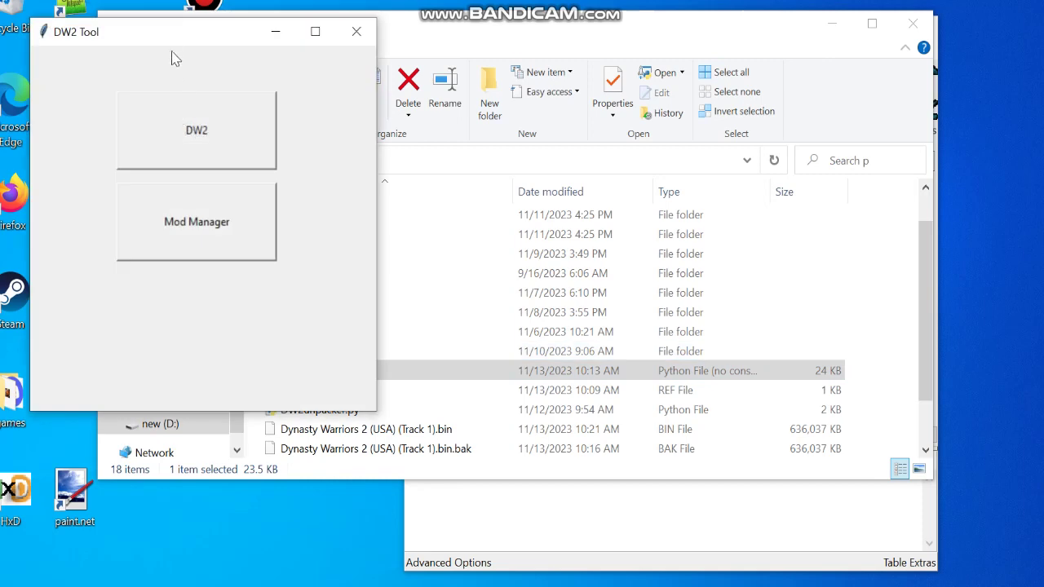
pyautogui.moveTo(173, 45); pyautogui.dragTo(519, 71)
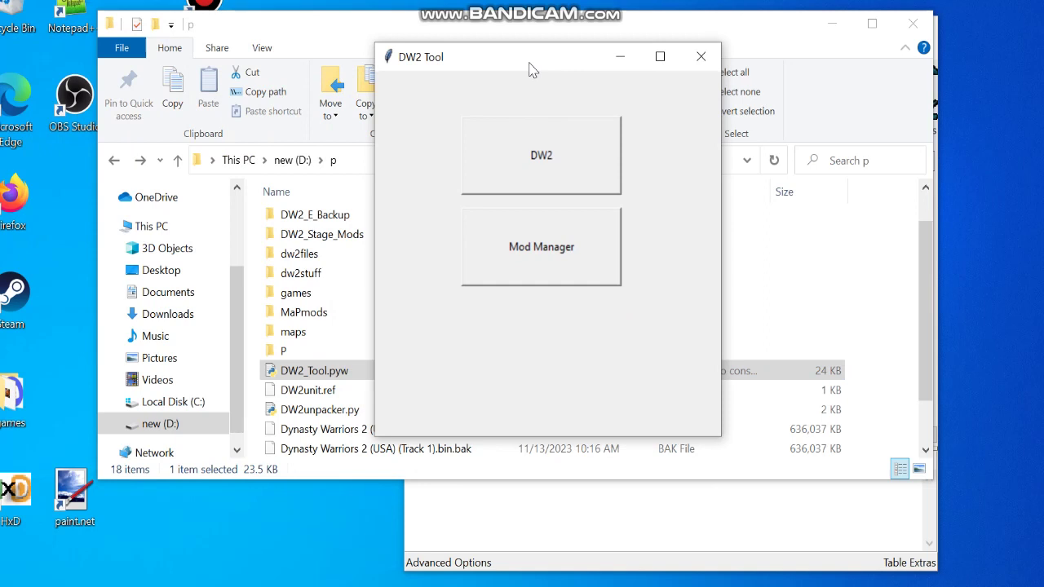
pyautogui.moveTo(530, 69); pyautogui.dragTo(483, 35)
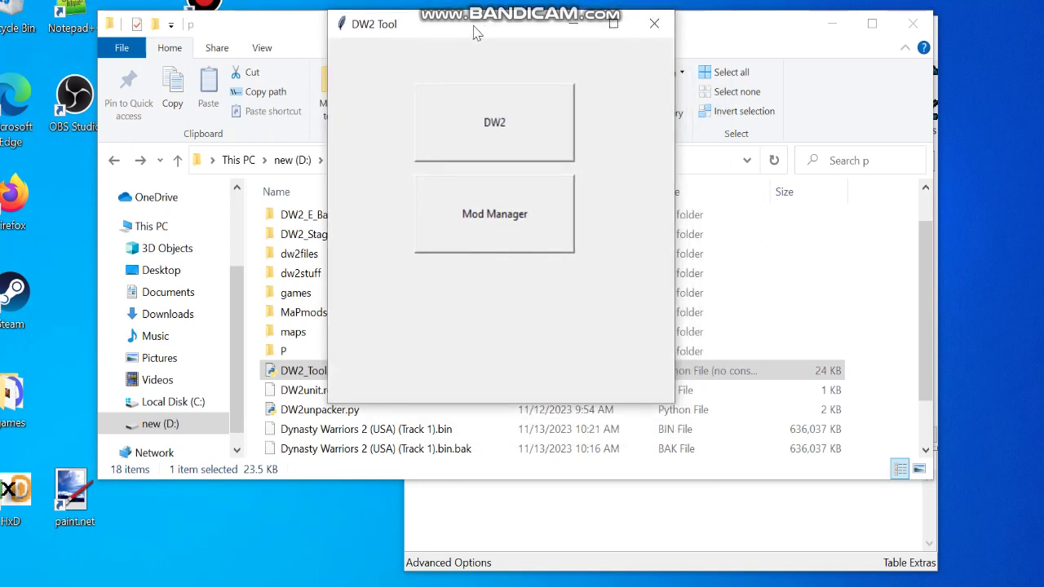
pyautogui.moveTo(477, 33)
pyautogui.mouseDown()
pyautogui.moveTo(504, 89)
pyautogui.moveTo(458, 34)
pyautogui.mouseUp()
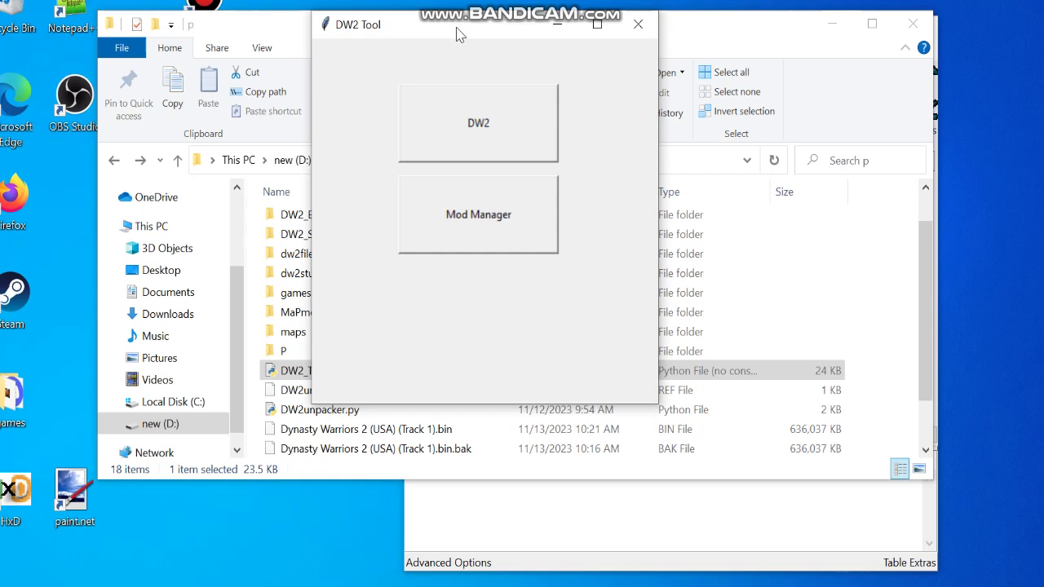
pyautogui.moveTo(457, 34); pyautogui.dragTo(494, 73)
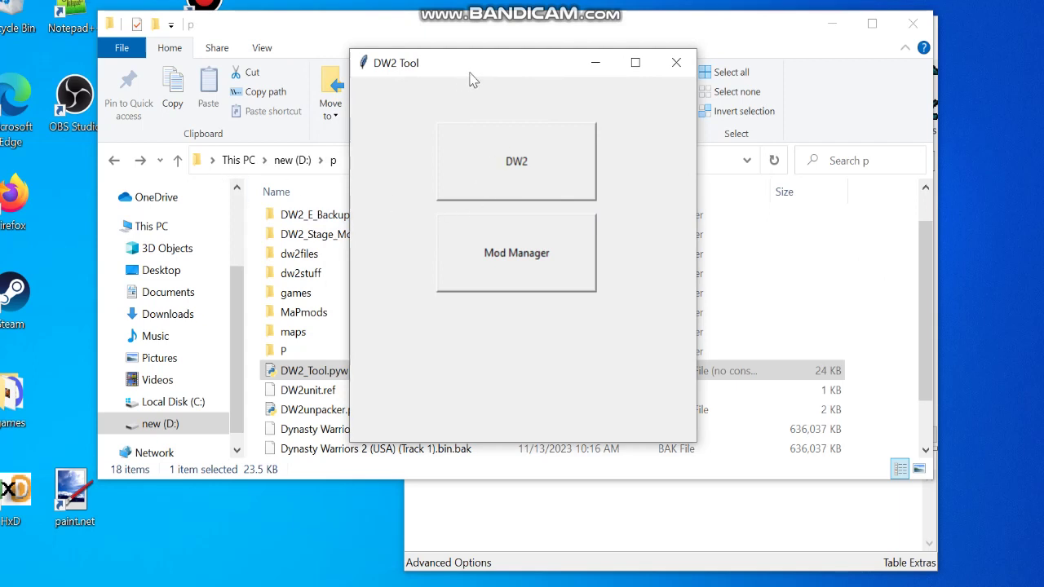
pyautogui.moveTo(483, 73); pyautogui.dragTo(530, 93)
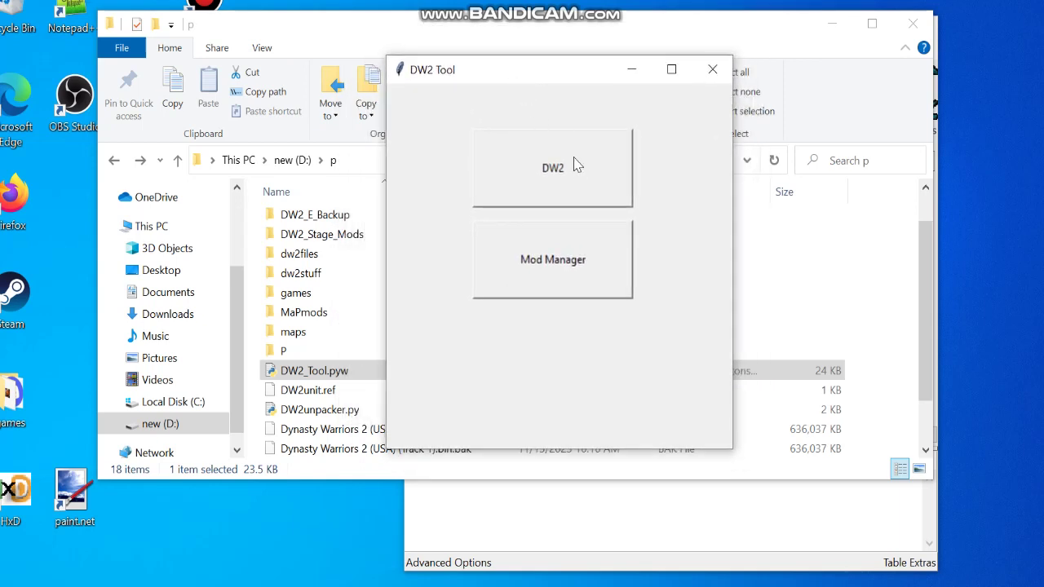
# Open the DW2 Unit Editor from DW2 Tool and move its window clear of the p folder's file names
pyautogui.click(554, 167)
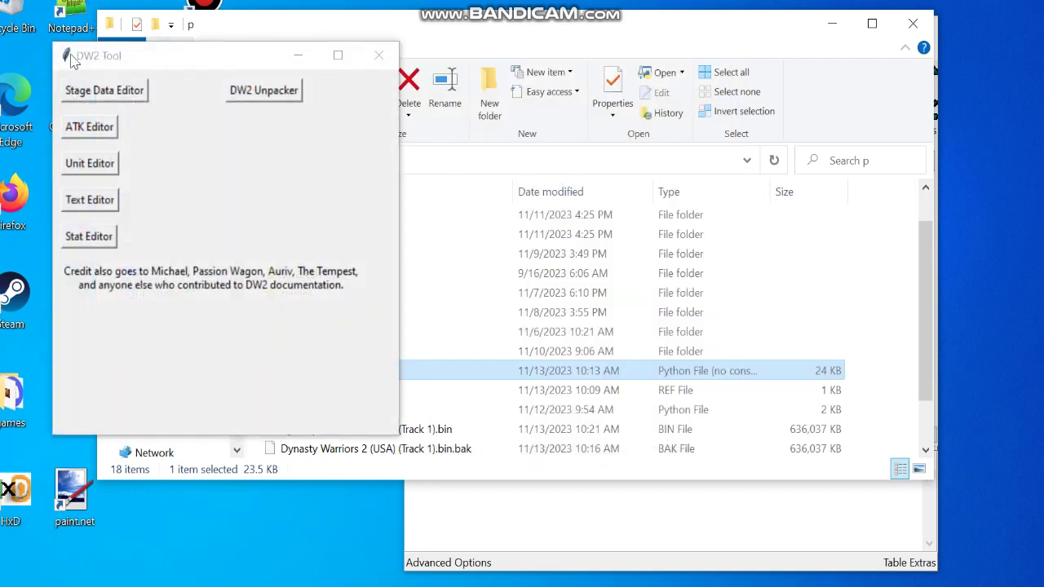
pyautogui.moveTo(127, 64); pyautogui.dragTo(452, 46)
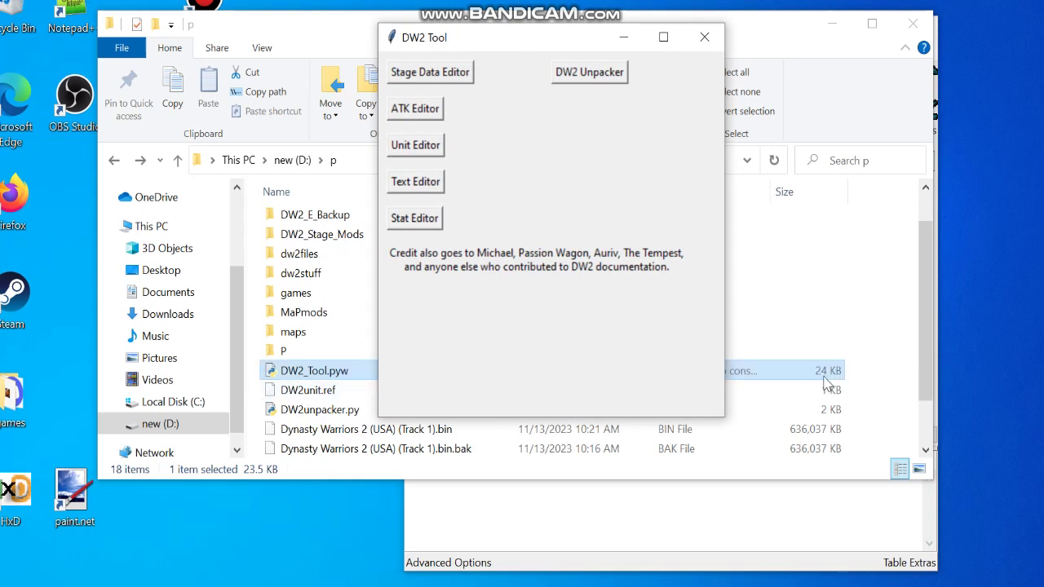
pyautogui.click(432, 155)
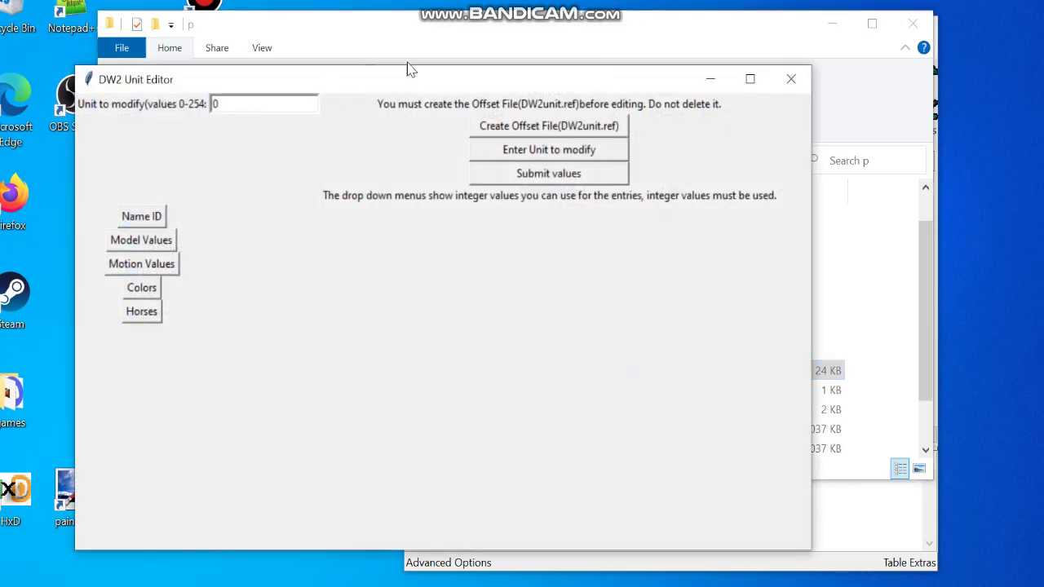
pyautogui.moveTo(323, 79); pyautogui.dragTo(556, 54)
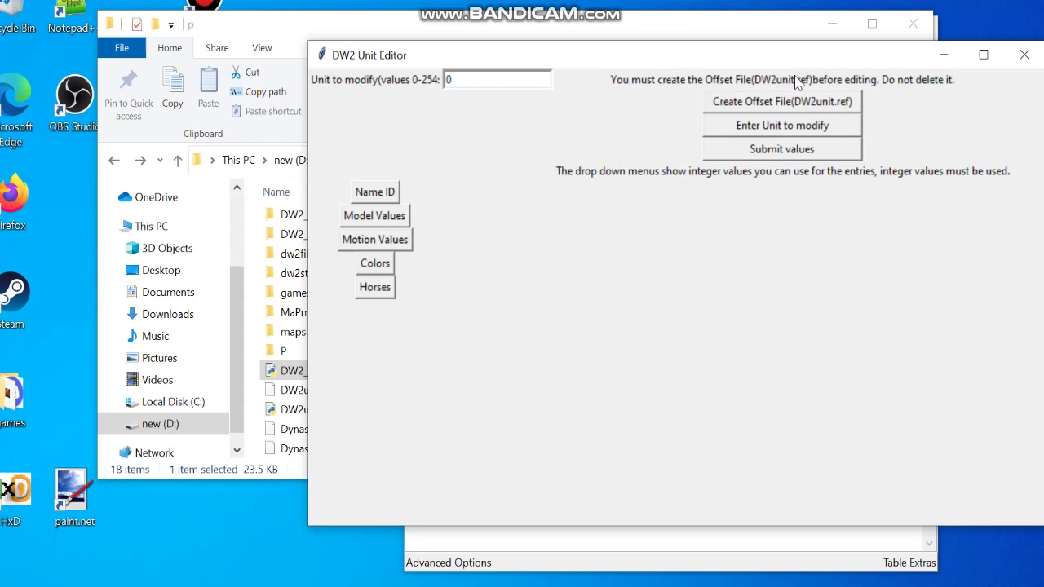
pyautogui.moveTo(478, 57); pyautogui.dragTo(558, 61)
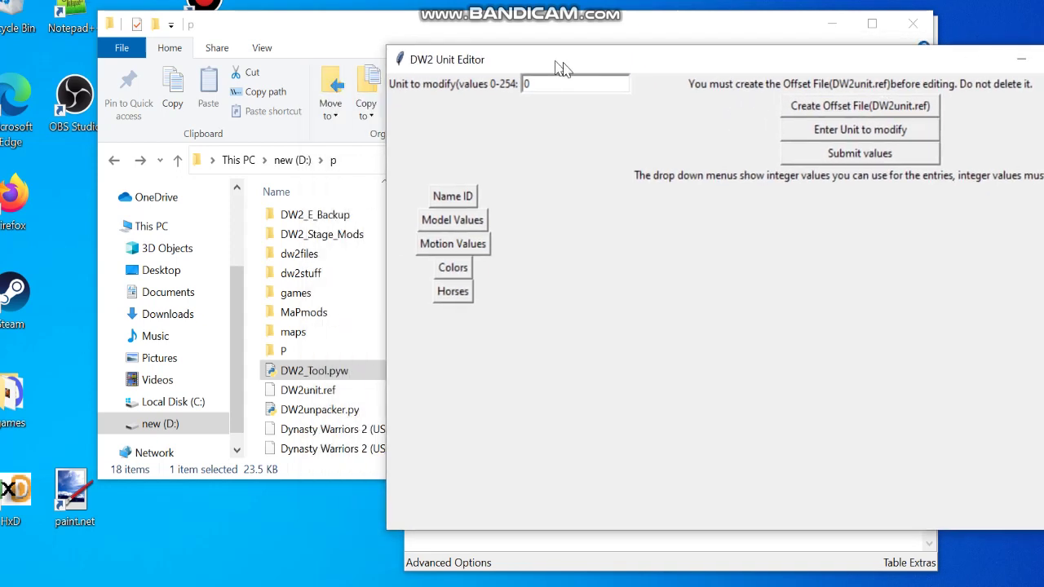
# Delete DW2unit.ref from the p folder and create a new offset file with the Unit Editor
pyautogui.click(314, 390)
pyautogui.rightClick(326, 390)
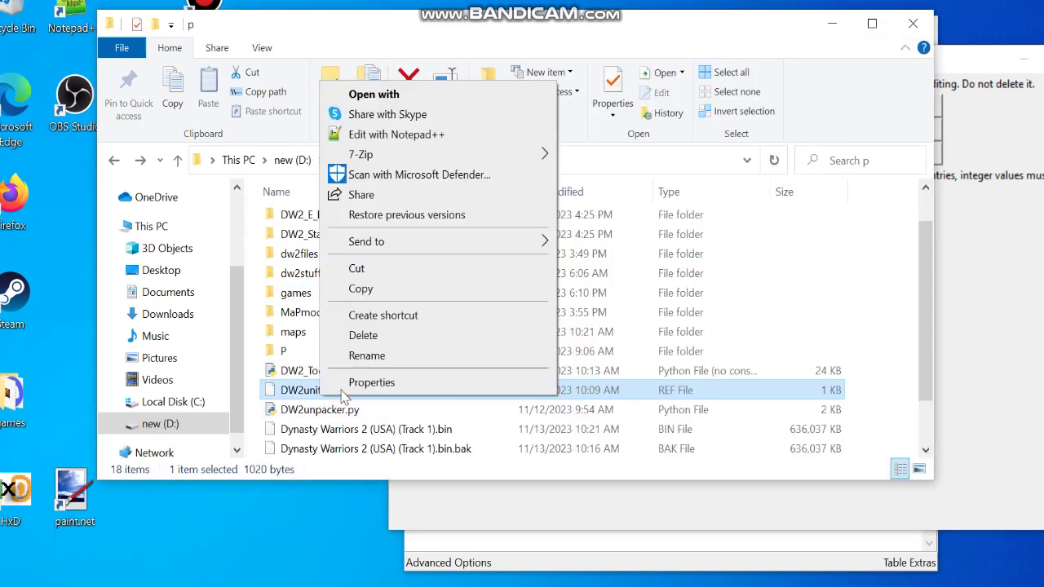
pyautogui.click(394, 336)
pyautogui.click(1035, 258)
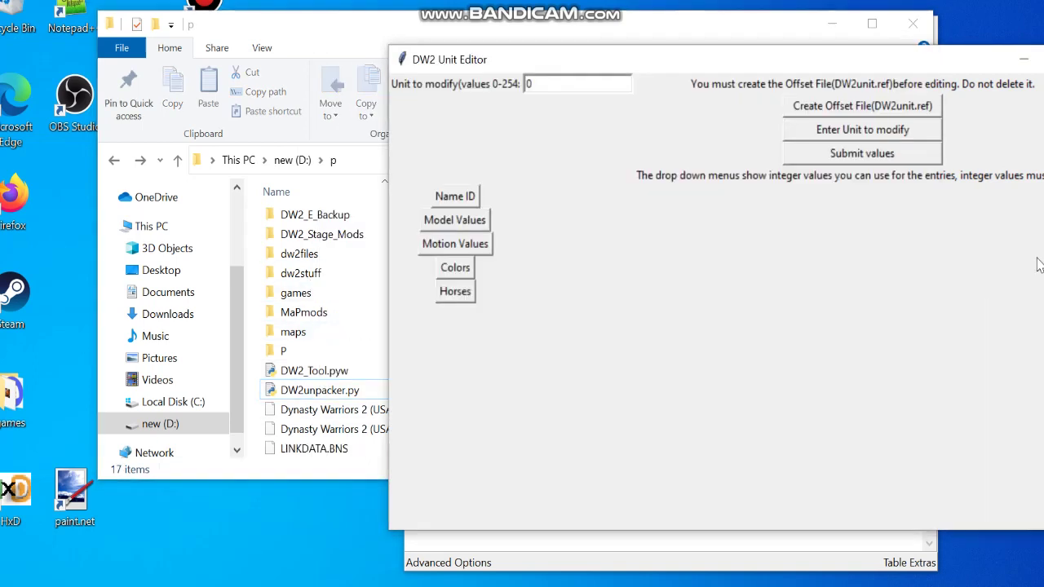
pyautogui.click(851, 114)
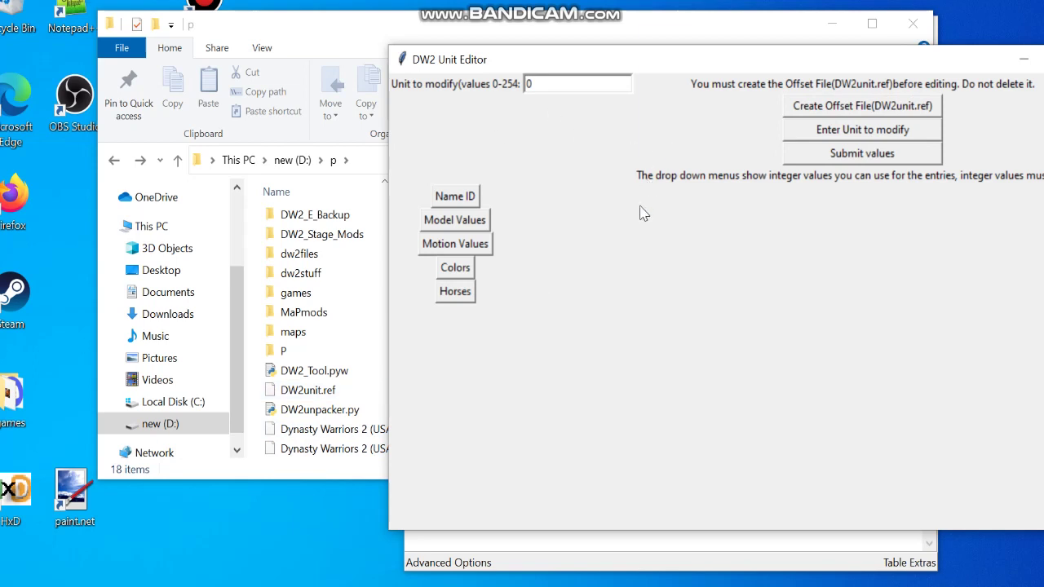
# Show the reference lists for Name ID, Model Values, Motion Values, Colors and Horses in the Unit Editor
pyautogui.click(464, 197)
pyautogui.click(463, 248)
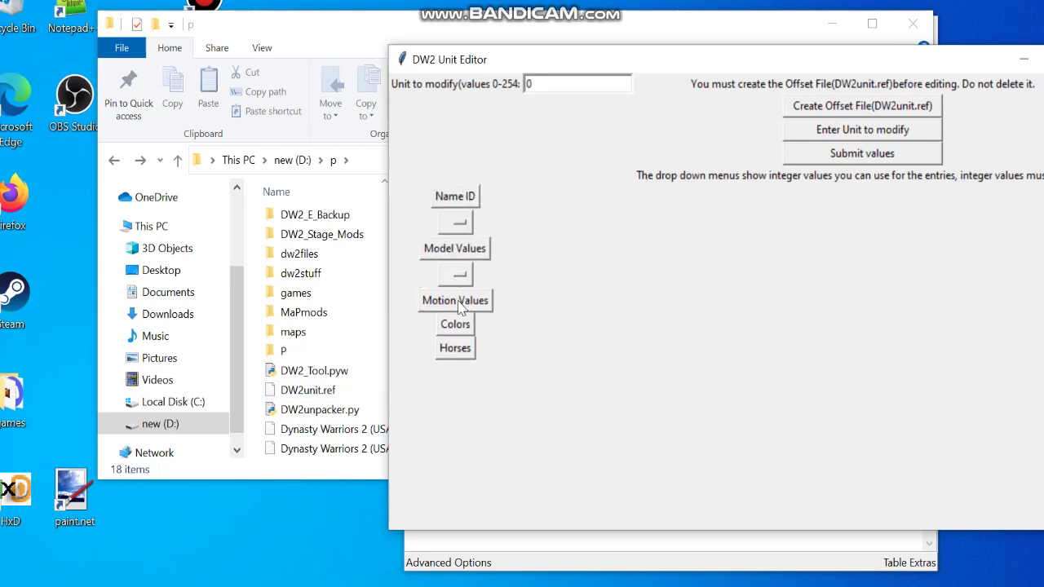
pyautogui.click(459, 301)
pyautogui.click(455, 352)
pyautogui.click(455, 404)
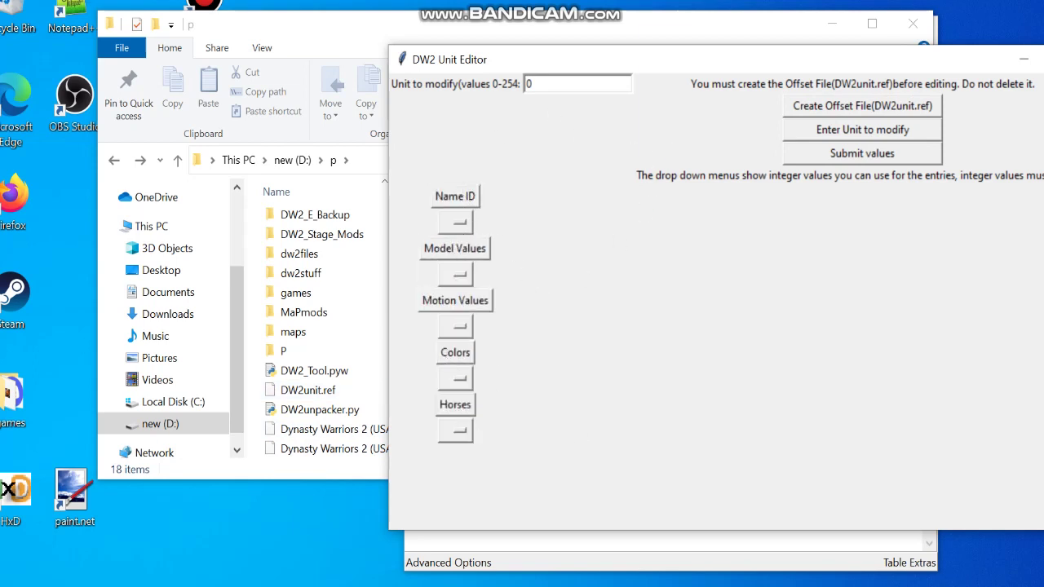
# Check the column legend in DW2_UNIT_DATA.txt and return to the Unit Editor
pyautogui.moveTo(636, 577)
pyautogui.click(563, 542)
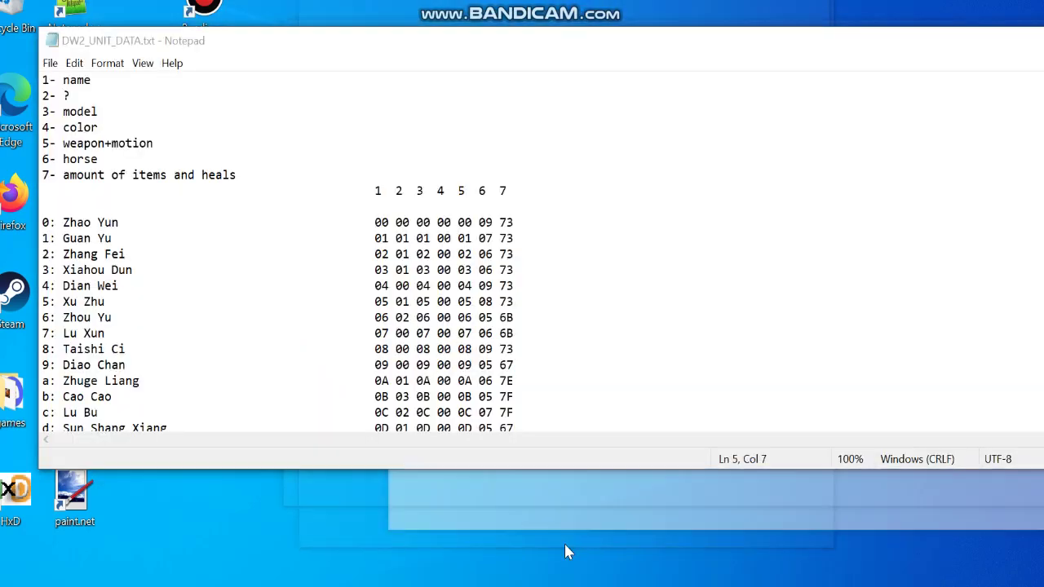
pyautogui.click(984, 40)
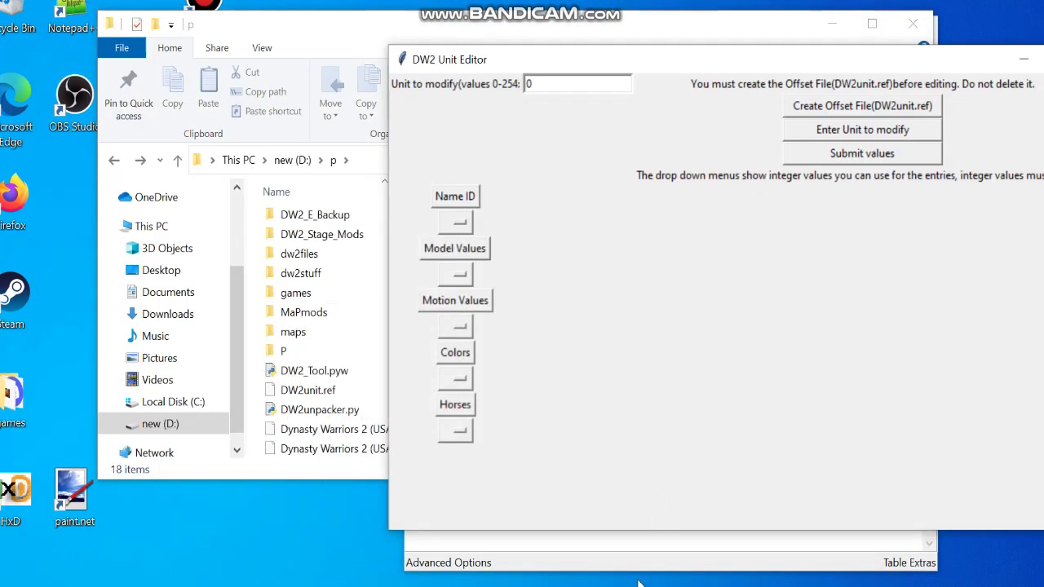
pyautogui.moveTo(641, 581)
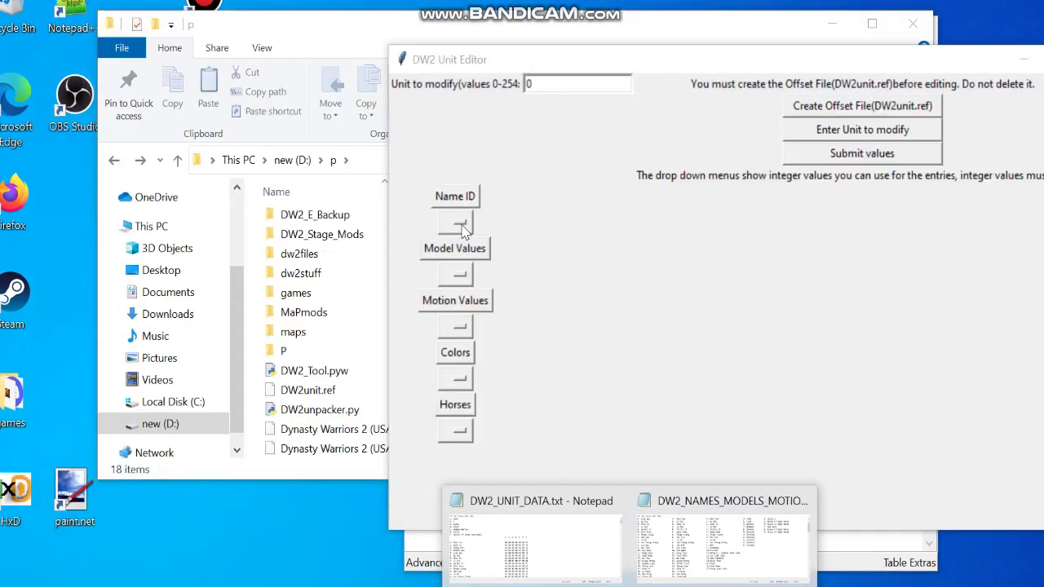
# In the reference lists, choose Sun Shang Xiang for name and motion, Dong Zhuo for model, Purple2 for color and Brown2 for horse
pyautogui.click(465, 231)
pyautogui.click(461, 278)
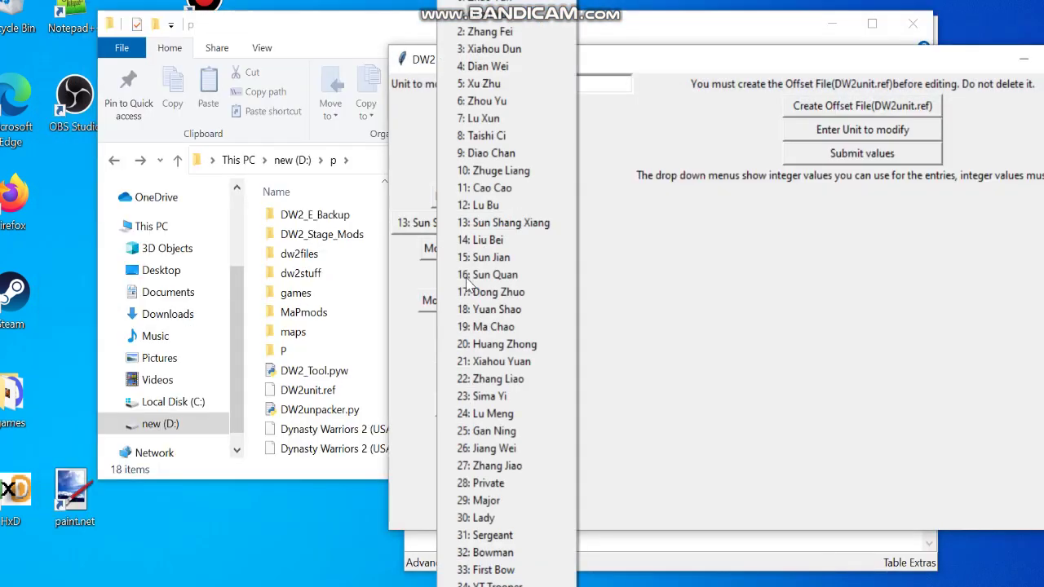
pyautogui.click(525, 295)
pyautogui.click(465, 328)
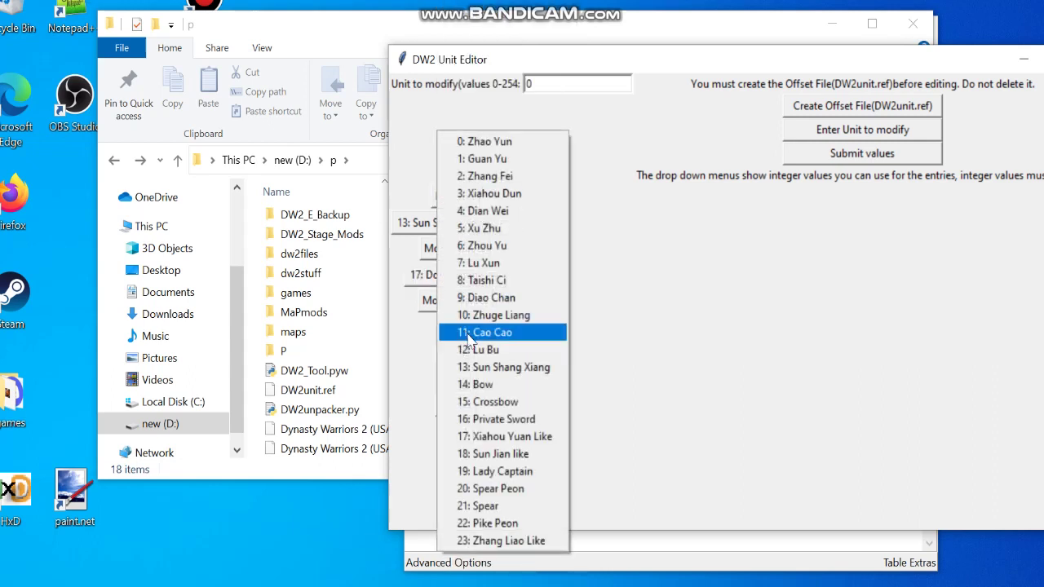
pyautogui.click(504, 370)
pyautogui.click(477, 382)
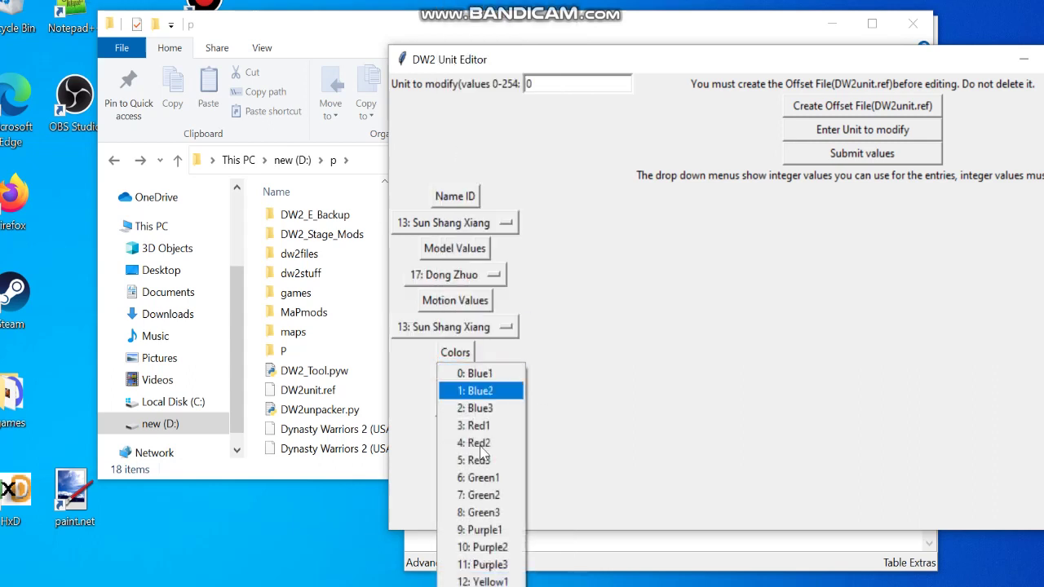
pyautogui.click(479, 555)
pyautogui.click(462, 427)
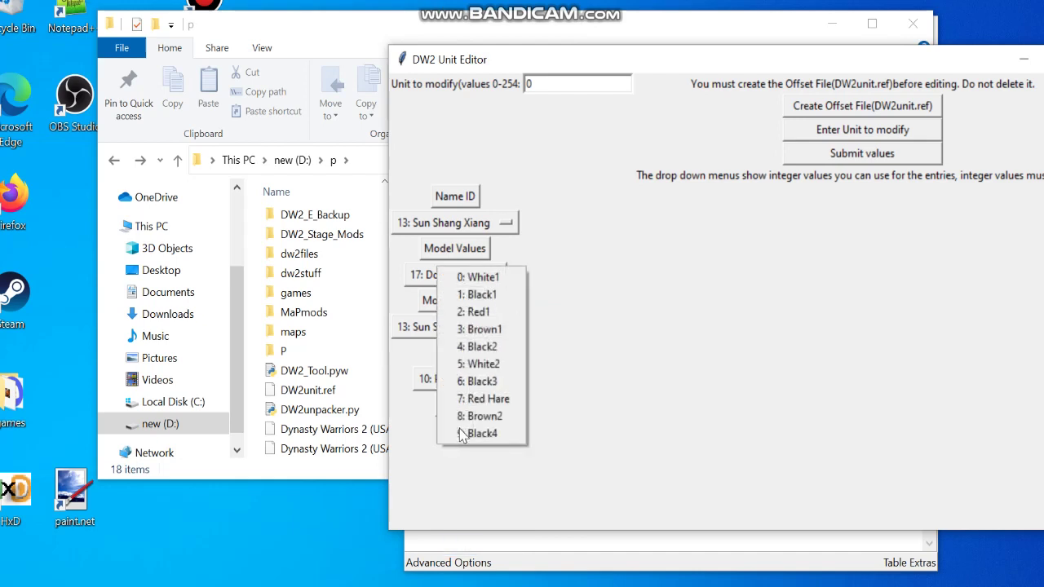
pyautogui.click(481, 417)
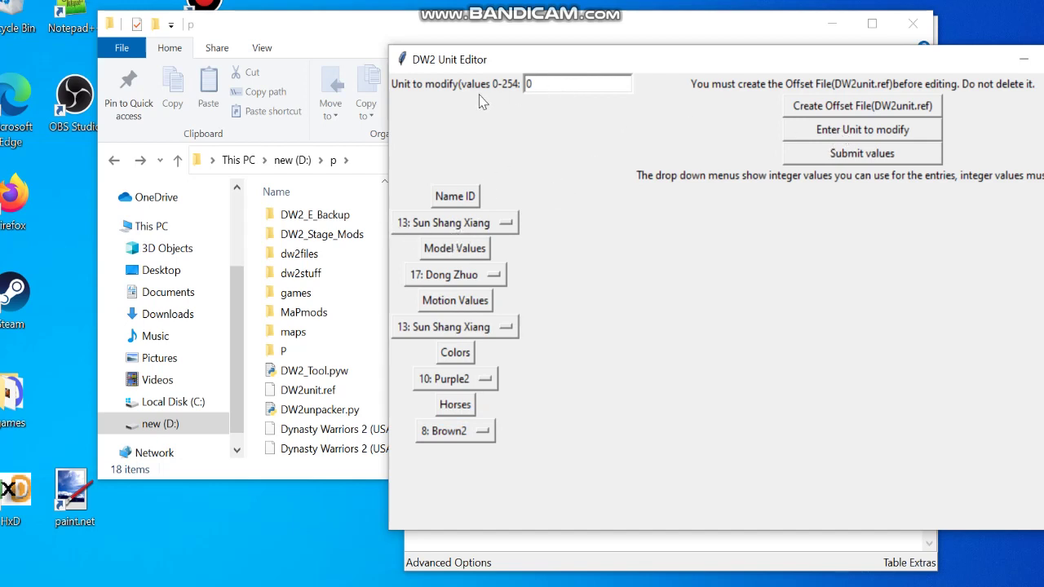
# Load unit 0's values into the editor and consult the motion codes in DW2_NAMES_MODELS_MOTIONS_COLORS_HORSES.txt
pyautogui.click(829, 132)
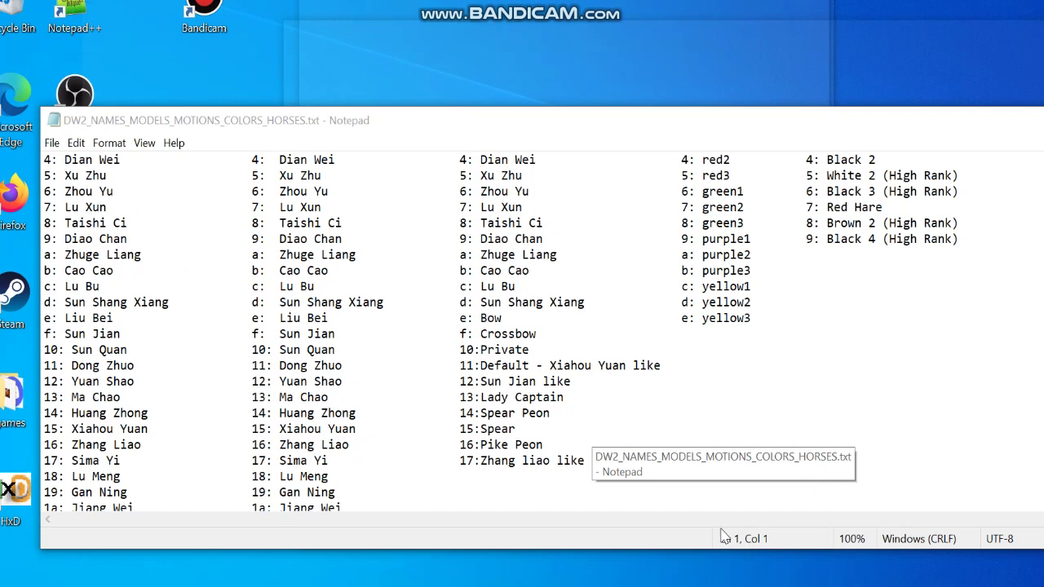
pyautogui.click(722, 536)
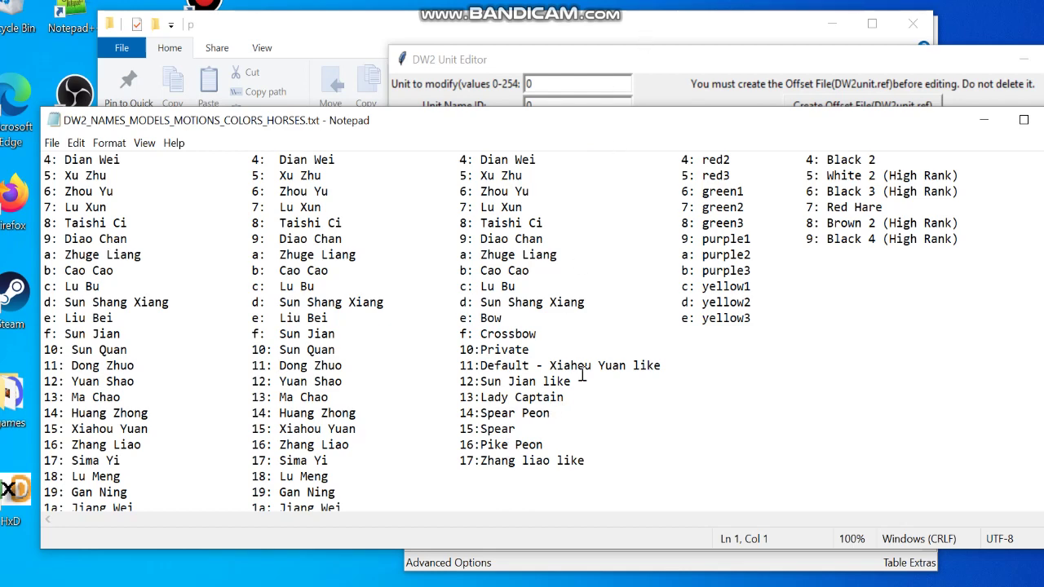
pyautogui.click(983, 120)
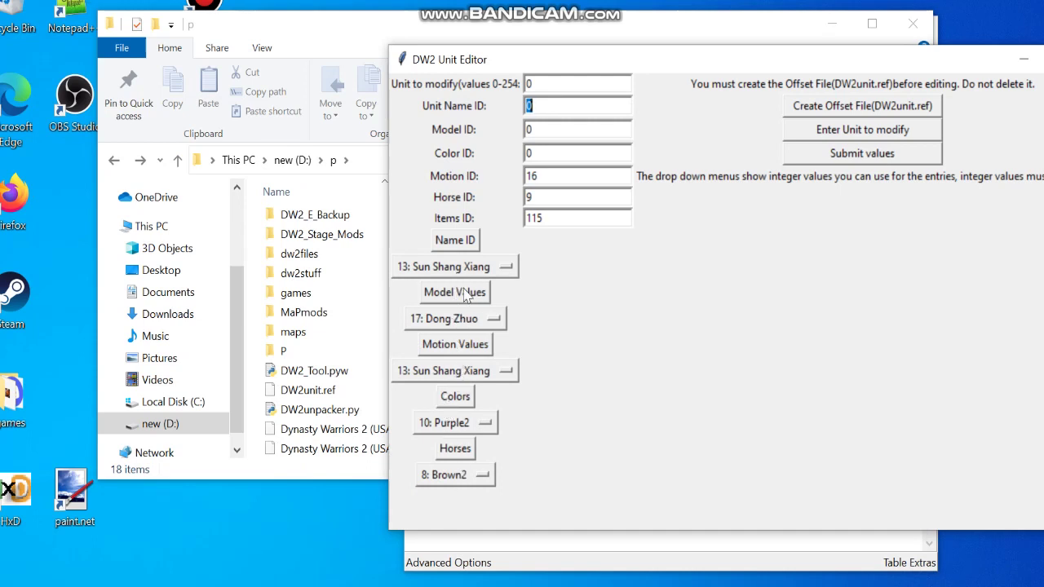
# Look up Pike Peon in the motion list and set unit 0's Motion ID to 22
pyautogui.click(455, 370)
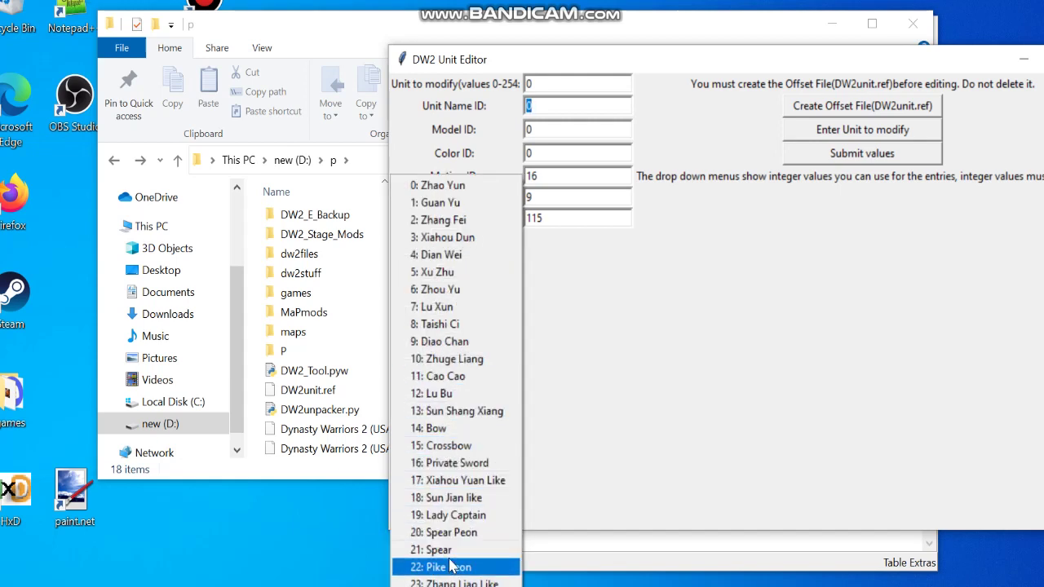
pyautogui.click(604, 210)
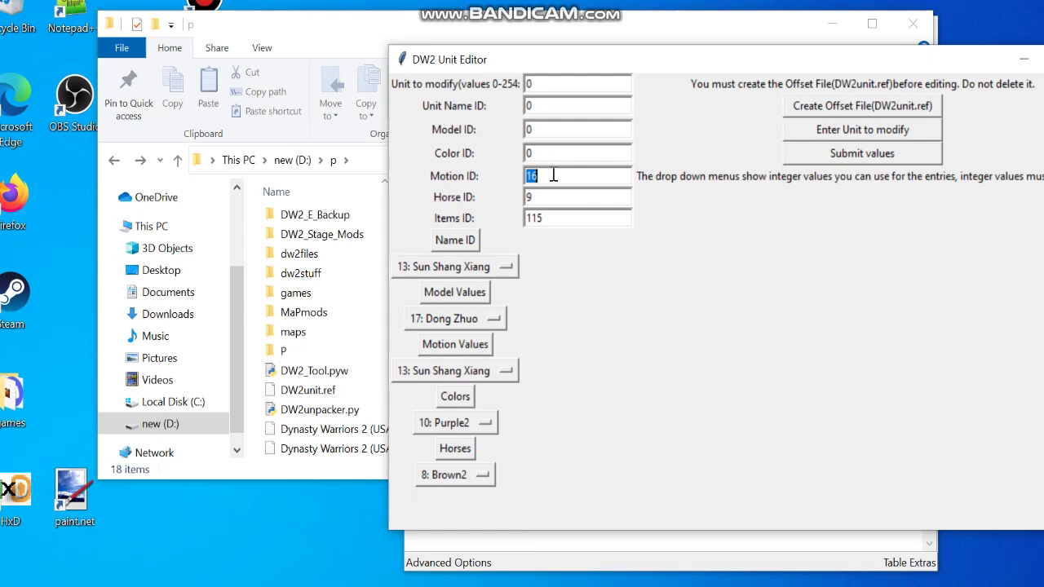
pyautogui.click(553, 175)
pyautogui.write('22')
# Switch to HxD, select Zhao Yun's motion byte at offset 160A27EC, and return to the Unit Editor
pyautogui.click(544, 586)
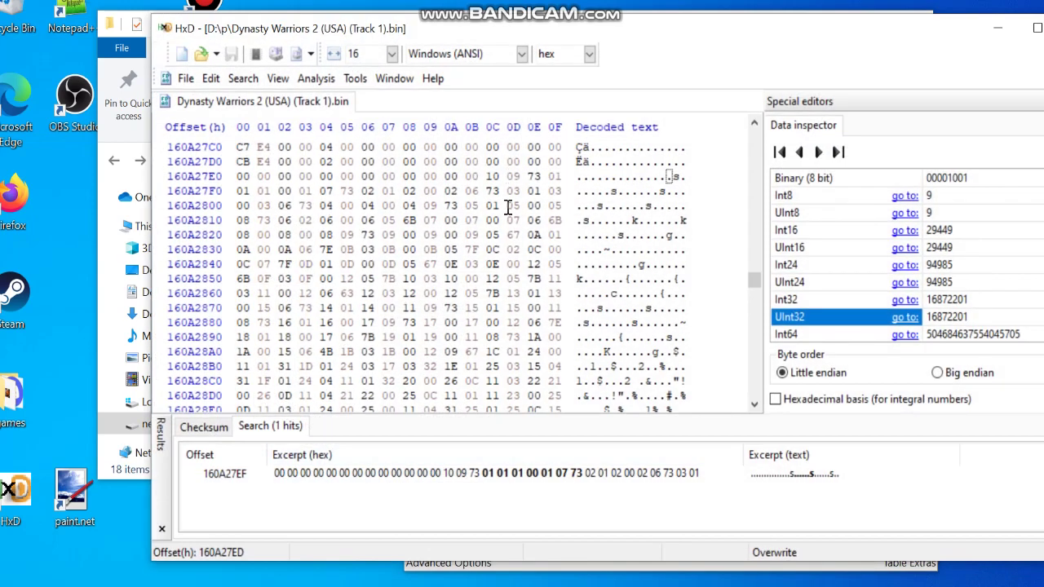
pyautogui.moveTo(491, 173); pyautogui.dragTo(495, 170)
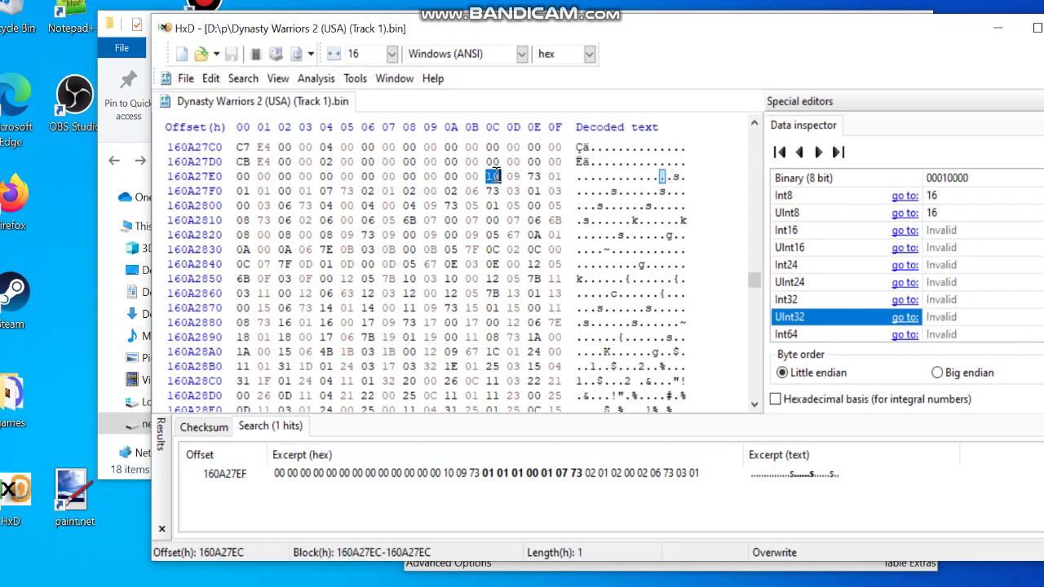
pyautogui.hotkey('alt', 'Tab')
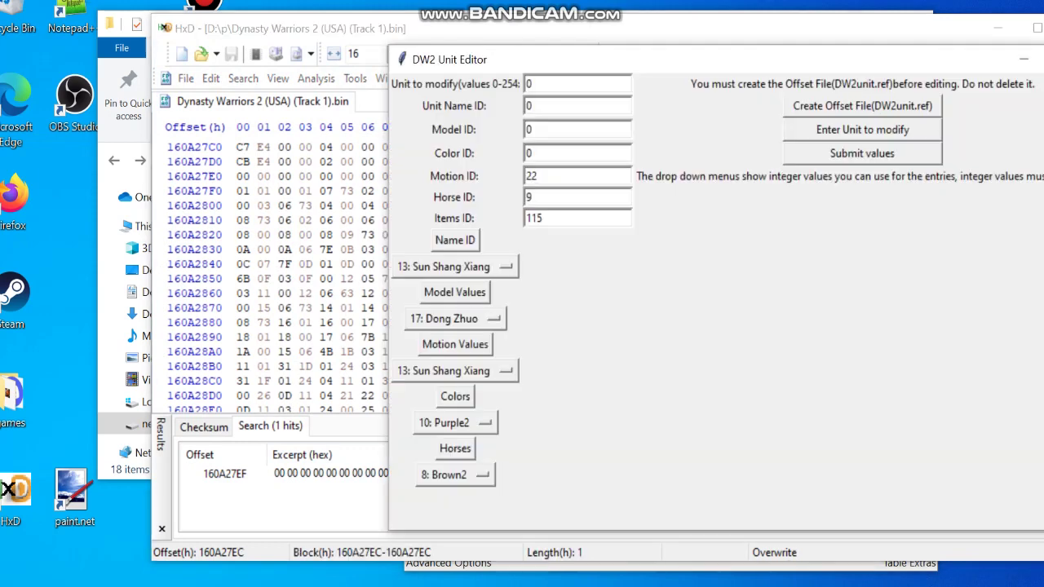
# Submit unit 0's edited values and check the selected motion byte in HxD
pyautogui.click(859, 154)
pyautogui.moveTo(732, 63); pyautogui.dragTo(565, 365)
pyautogui.click(661, 104)
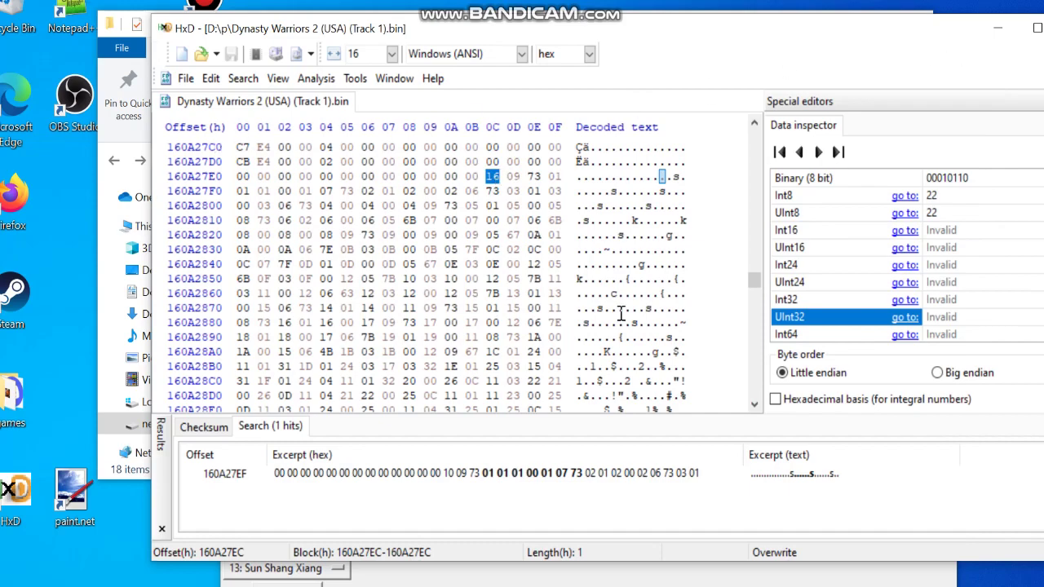
# Compare the Unit Editor's Motion ID with the motion byte in HxD, repositioning the editor window over the hex view
pyautogui.click(571, 580)
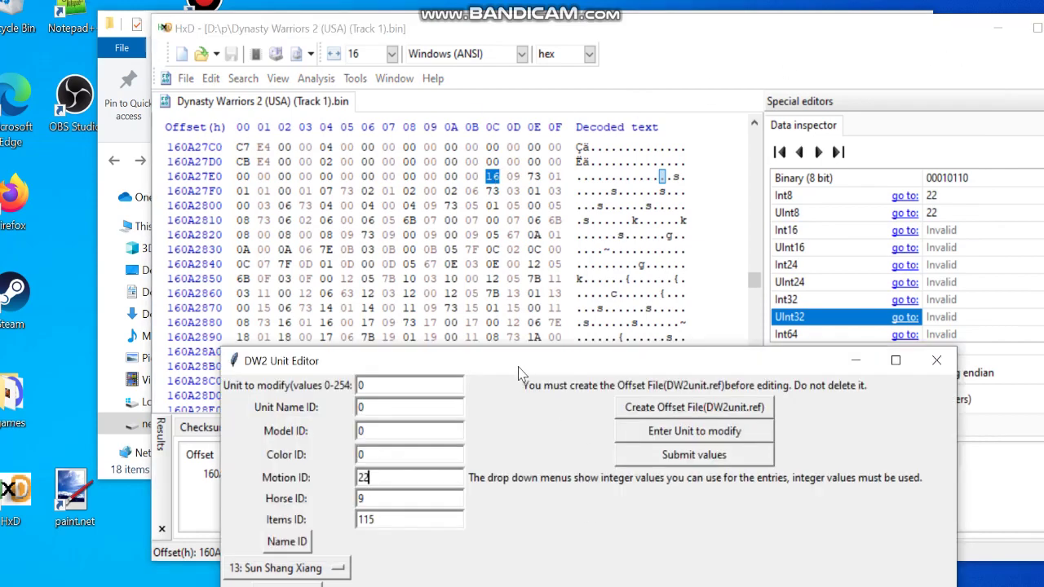
pyautogui.moveTo(522, 368); pyautogui.dragTo(471, 292)
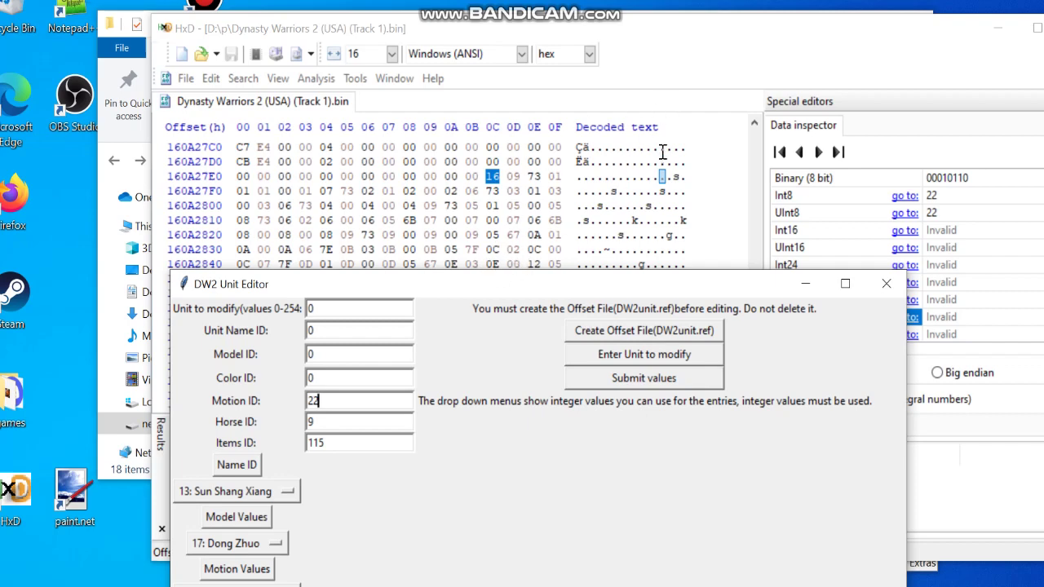
pyautogui.click(704, 71)
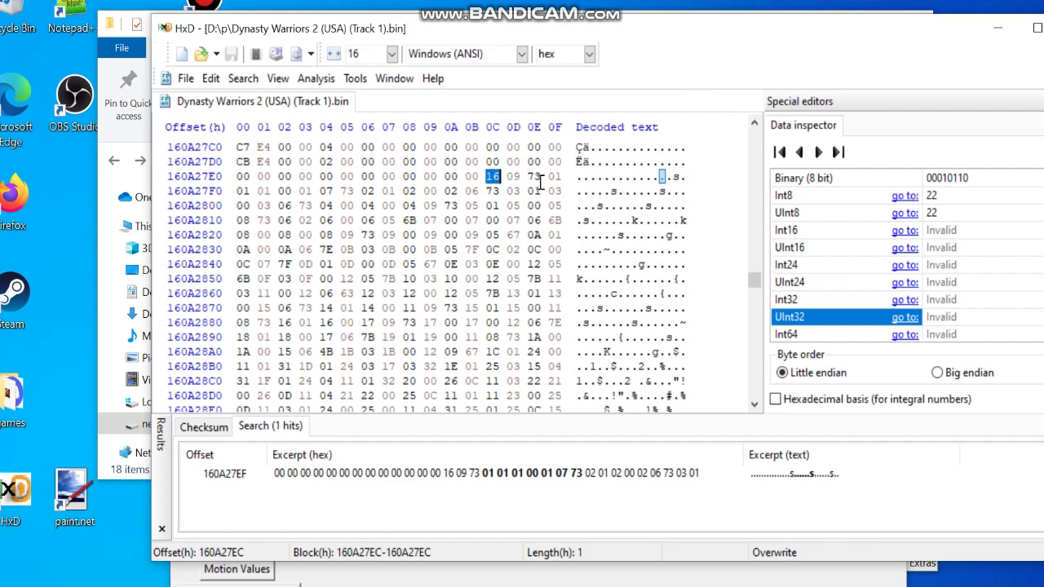
pyautogui.click(561, 577)
pyautogui.moveTo(509, 281); pyautogui.dragTo(585, 158)
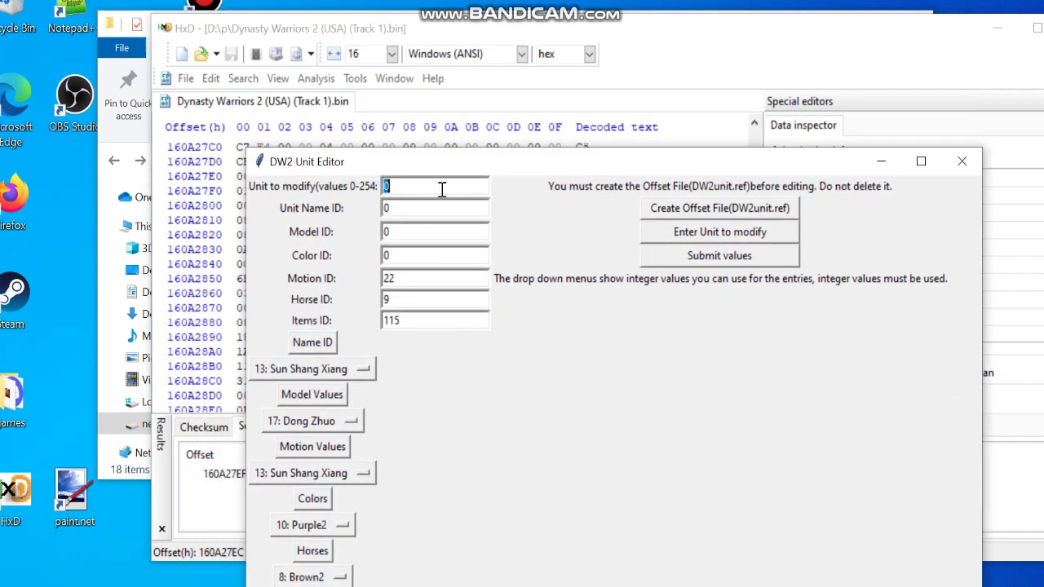
# View the stored values of units 1 and 55 in the Unit Editor
pyautogui.write('1')
pyautogui.doubleClick(427, 188)
pyautogui.write('55')
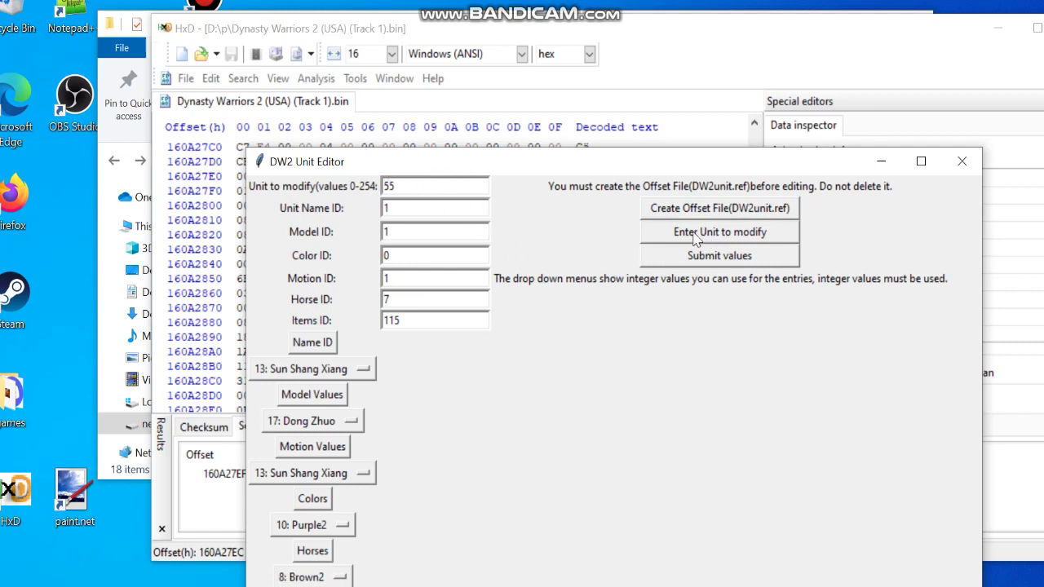
pyautogui.click(698, 235)
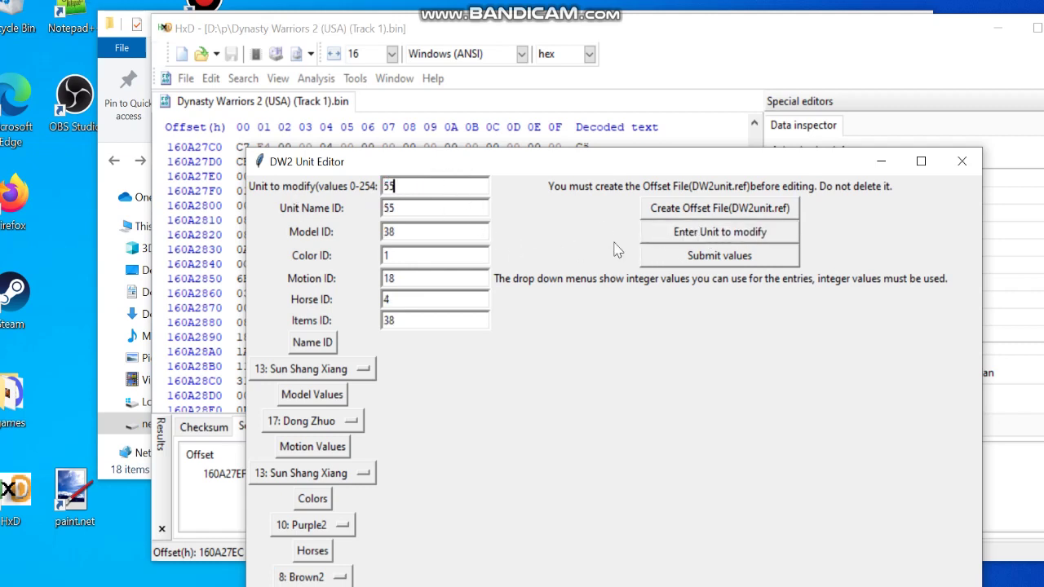
# Reload unit 0's values in the Unit Editor and return to HxD to inspect its motion byte
pyautogui.doubleClick(410, 188)
pyautogui.write('0')
pyautogui.click(677, 232)
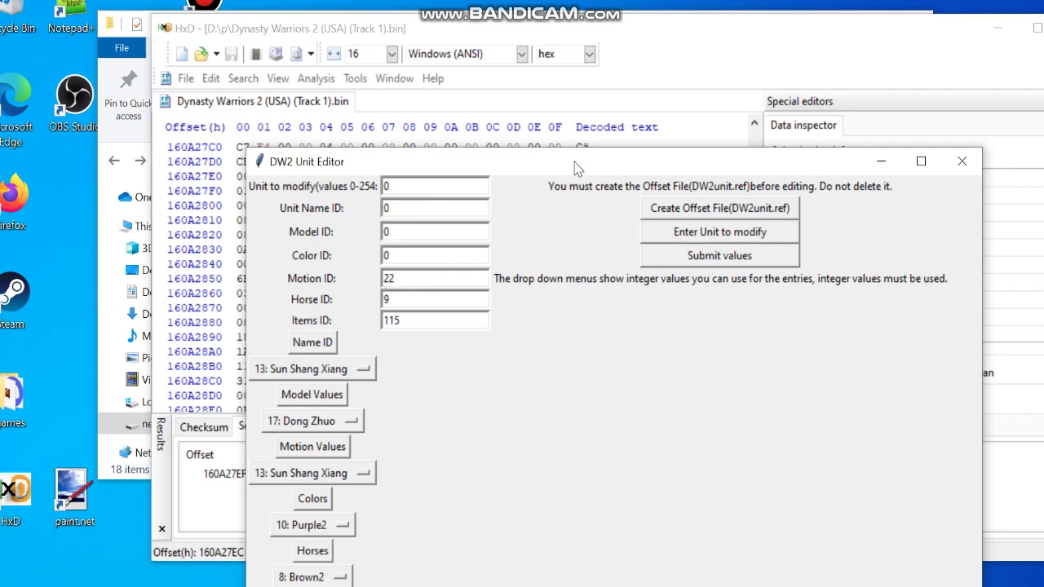
pyautogui.click(705, 71)
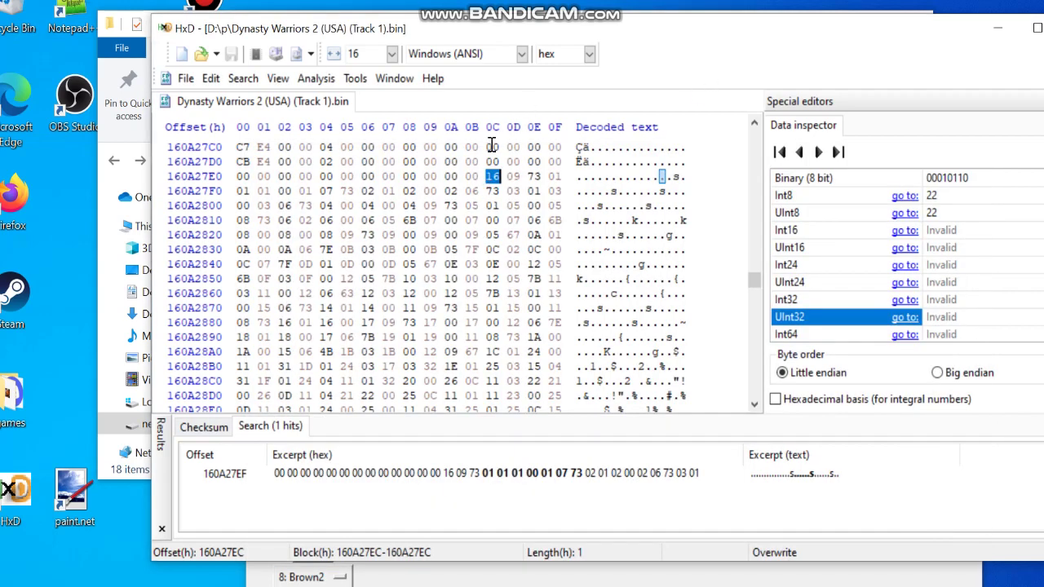
# Close HxD and the Unit Editor after inspecting the edited unit data
pyautogui.click(1043, 29)
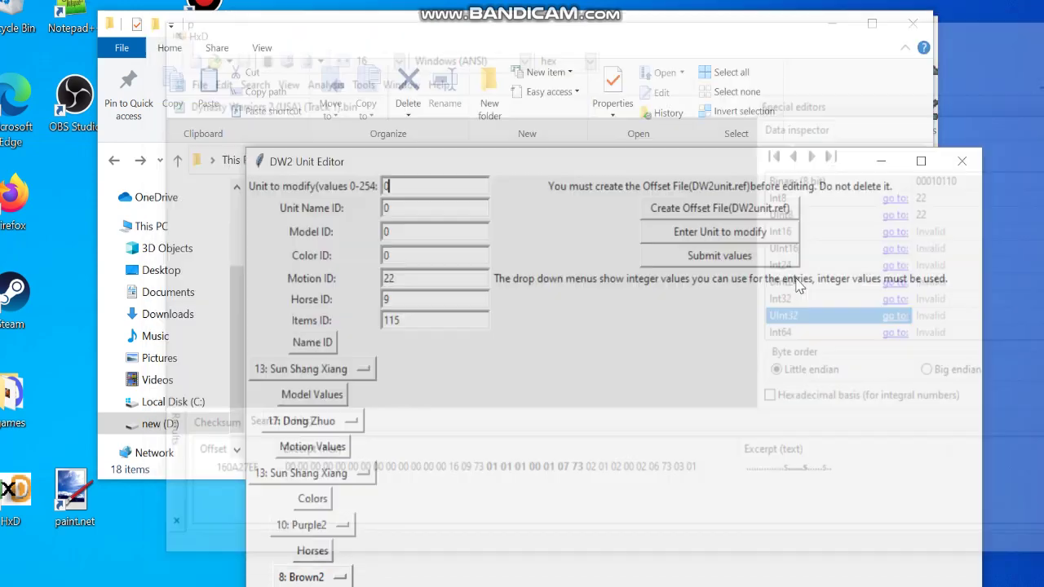
pyautogui.moveTo(780, 162); pyautogui.dragTo(742, 118)
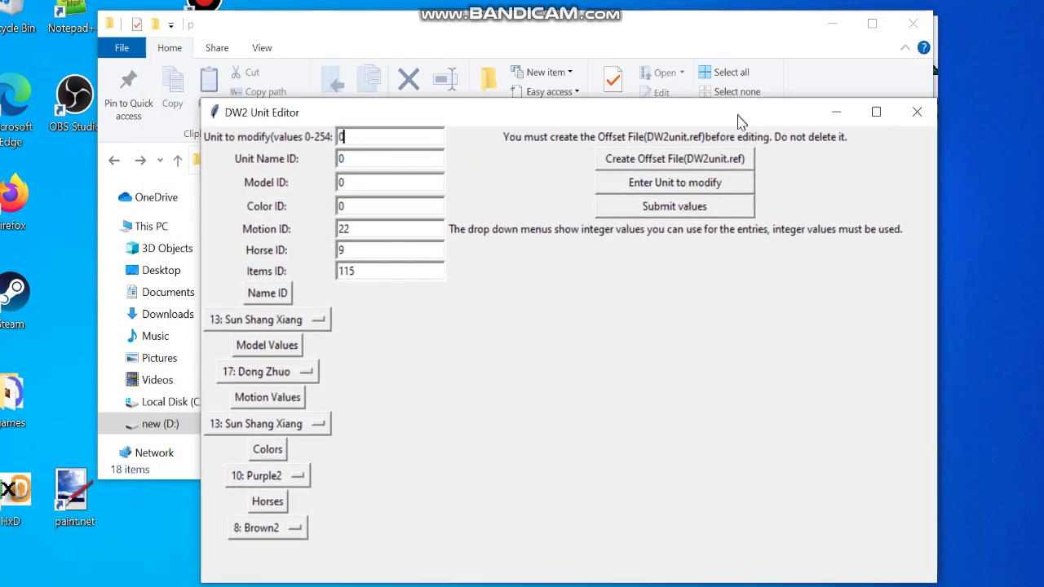
pyautogui.click(917, 111)
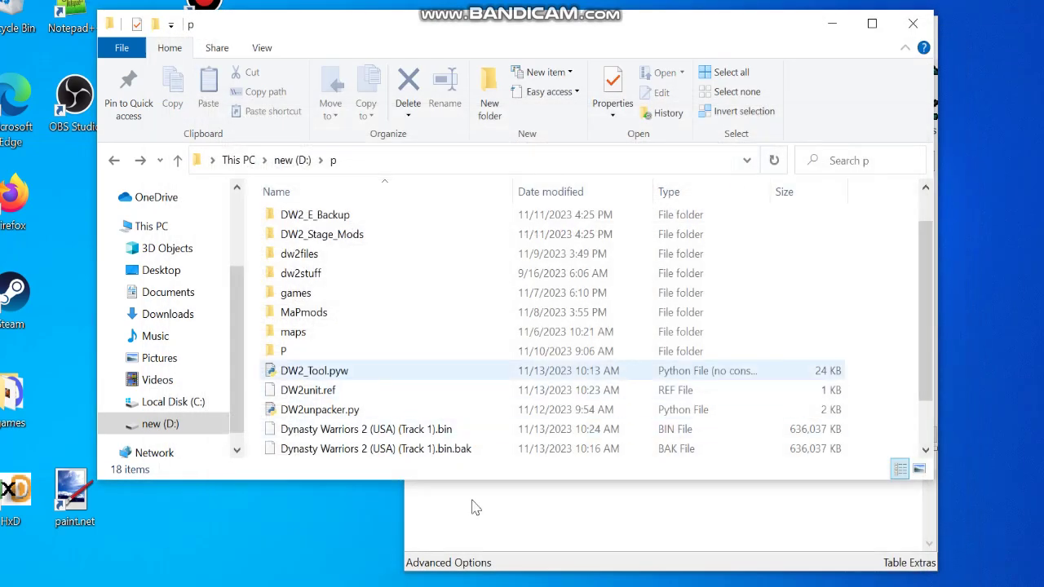
# Open the PCSX2 emulator and boot the modded Dynasty Warriors 2 game
pyautogui.click(392, 586)
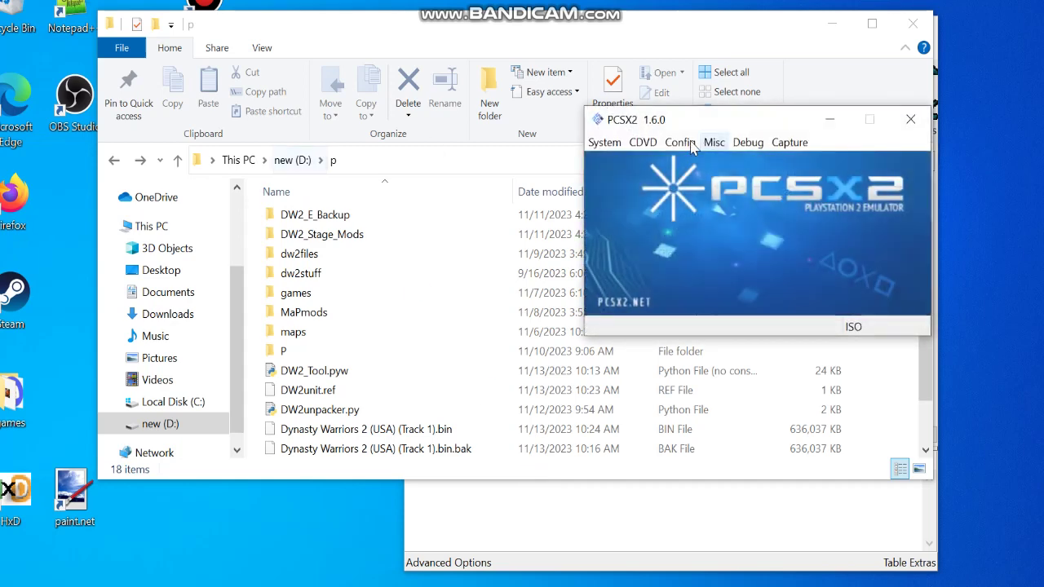
pyautogui.click(605, 142)
pyautogui.click(632, 178)
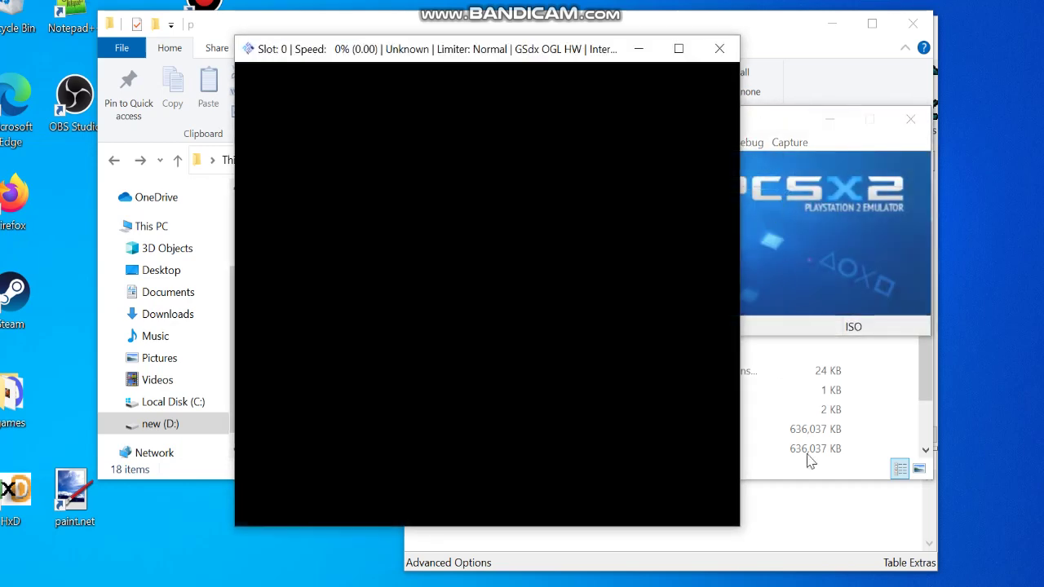
# Switch to Cheat Engine, try to enable its speedhack, and dismiss the allocation error
pyautogui.click(767, 586)
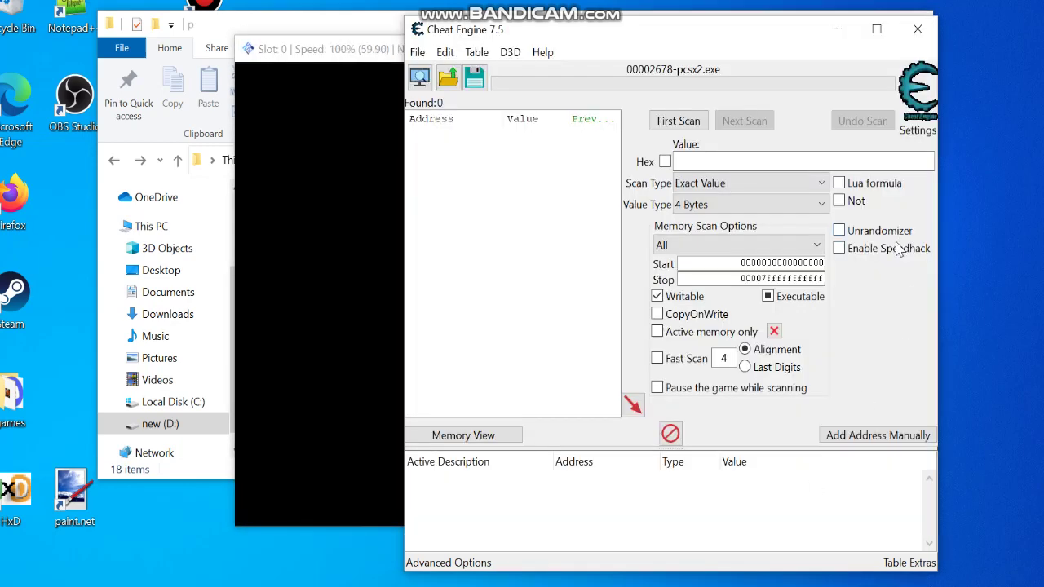
pyautogui.click(898, 249)
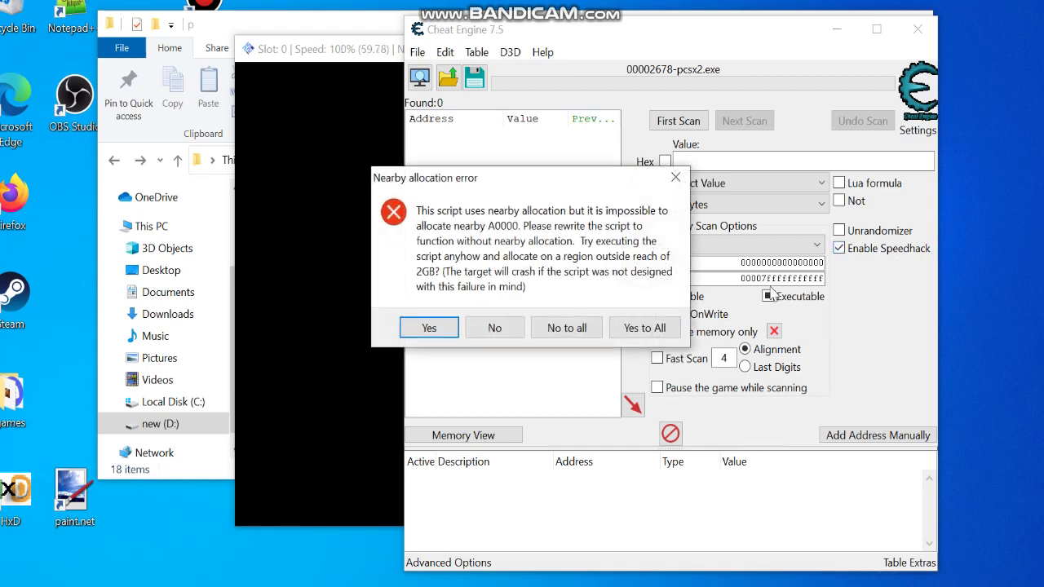
pyautogui.click(676, 180)
pyautogui.click(660, 292)
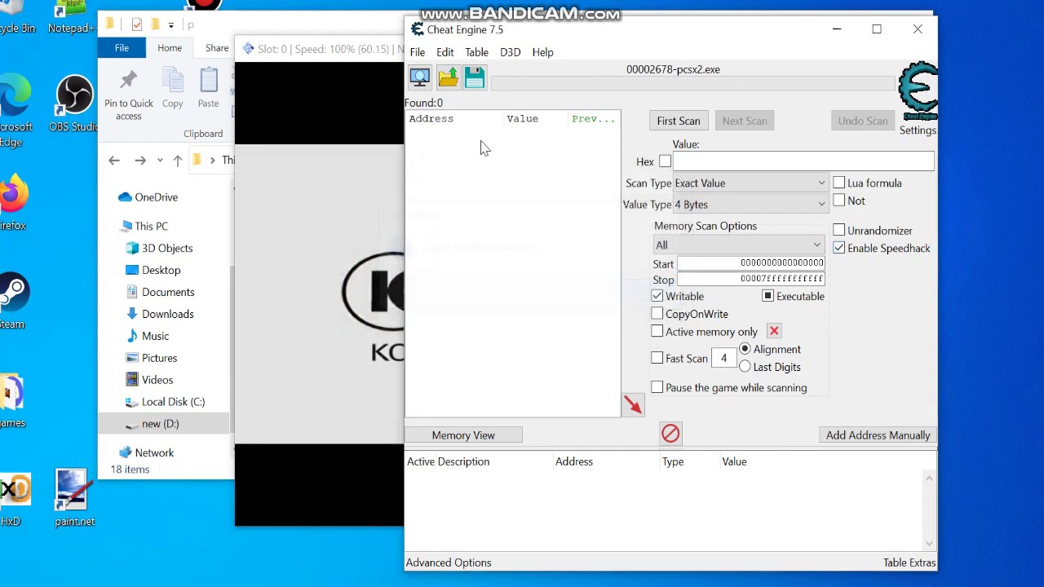
# Attach Cheat Engine to the current pcsx2.exe process, try its speedhack, and close Cheat Engine
pyautogui.click(421, 86)
pyautogui.doubleClick(438, 332)
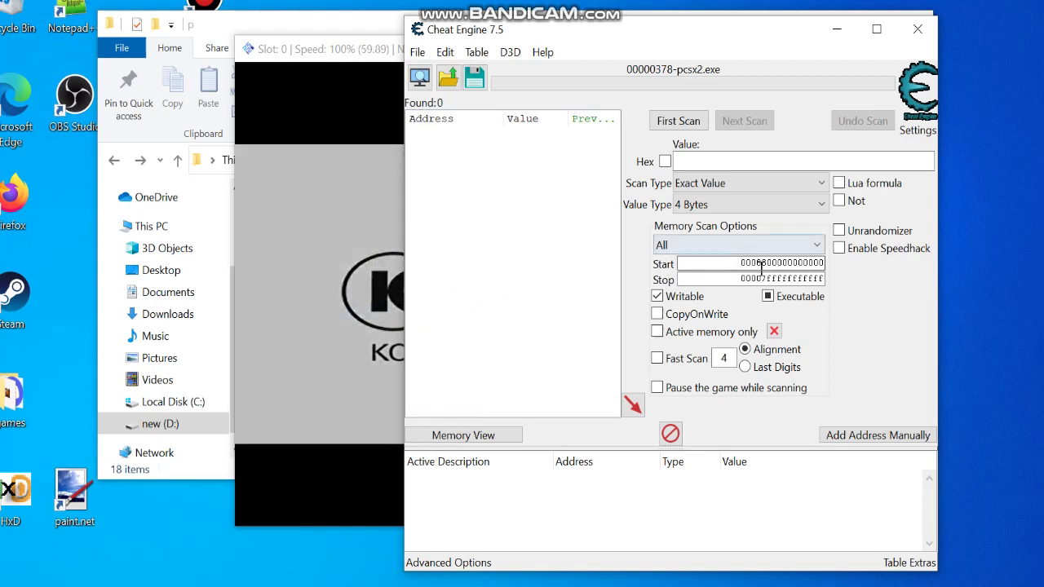
pyautogui.click(838, 248)
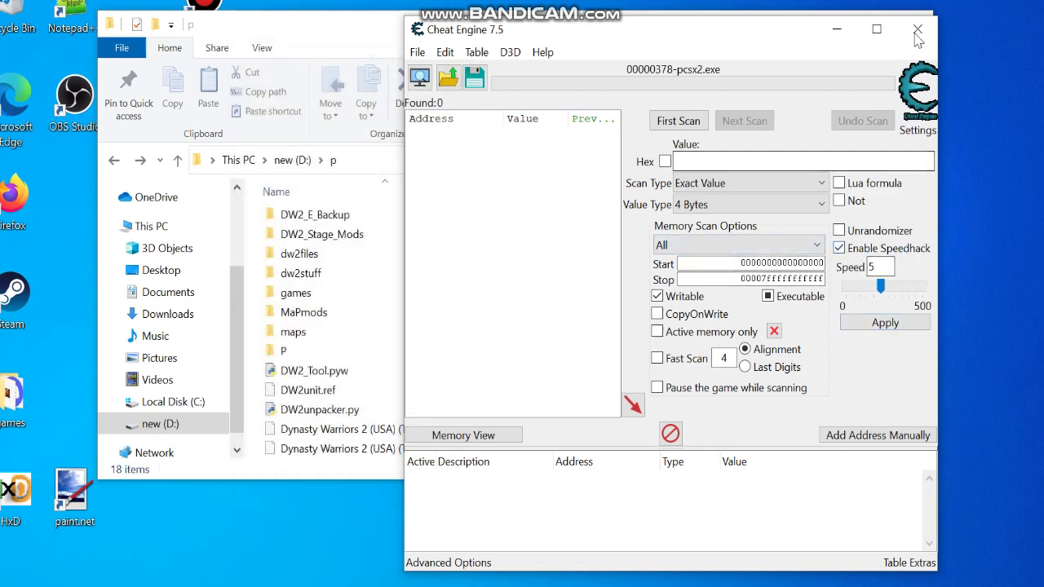
pyautogui.click(916, 31)
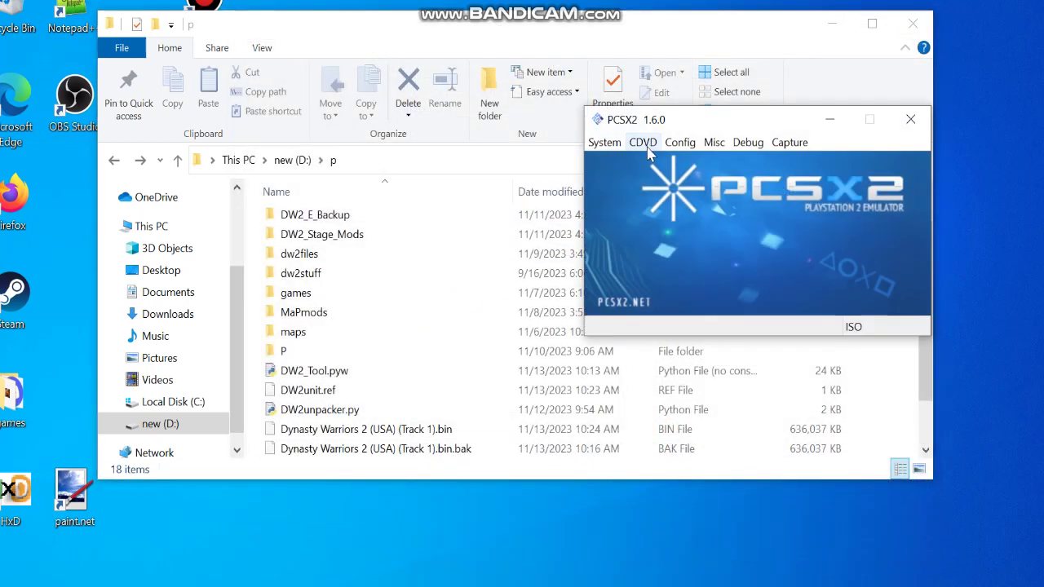
# Boot the game again in PCSX2 and launch Cheat Engine, approving its permission request
pyautogui.click(605, 142)
pyautogui.click(632, 179)
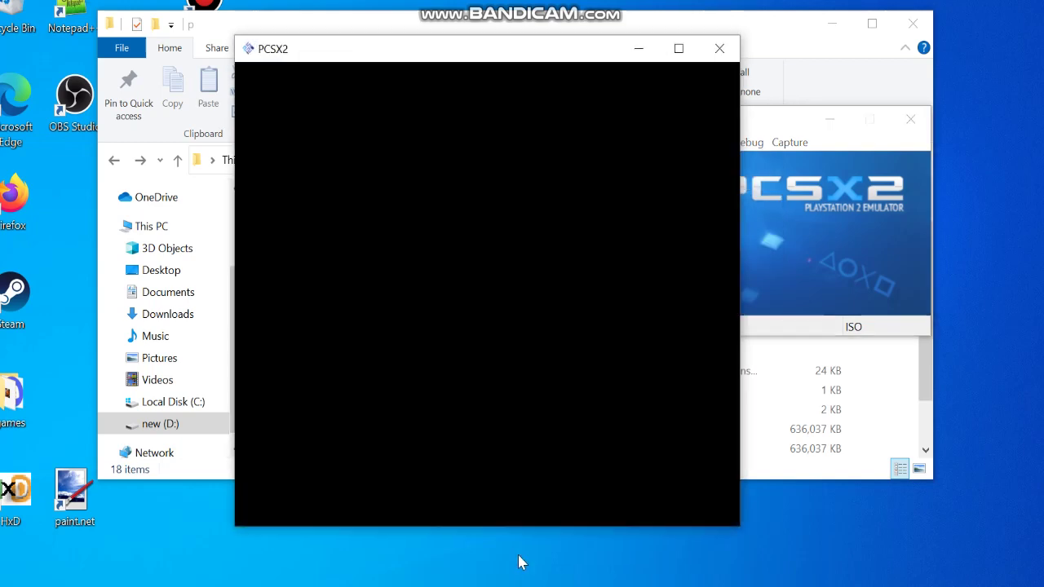
pyautogui.press('super+s')
pyautogui.write('c')
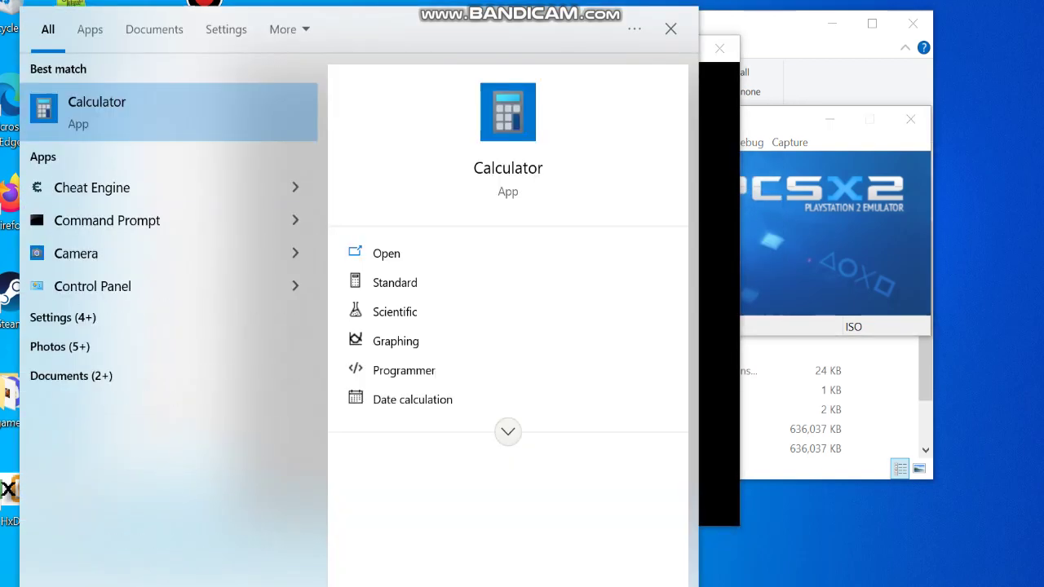
pyautogui.write('h')
pyautogui.press('Return')
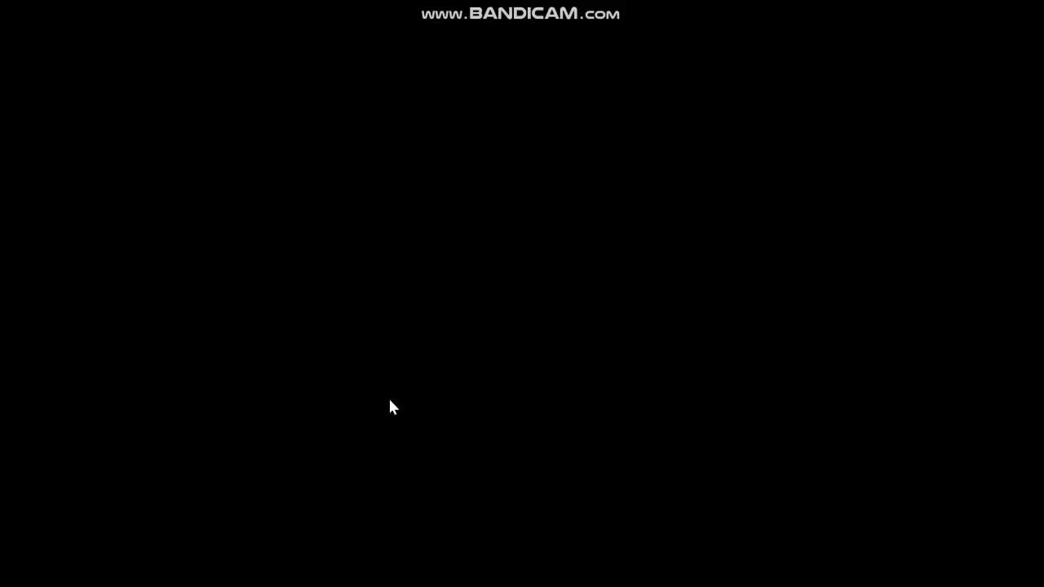
pyautogui.click(392, 406)
# Attach Cheat Engine to the running PCSX2 game process and apply a speedhack speed of 20
pyautogui.click(420, 78)
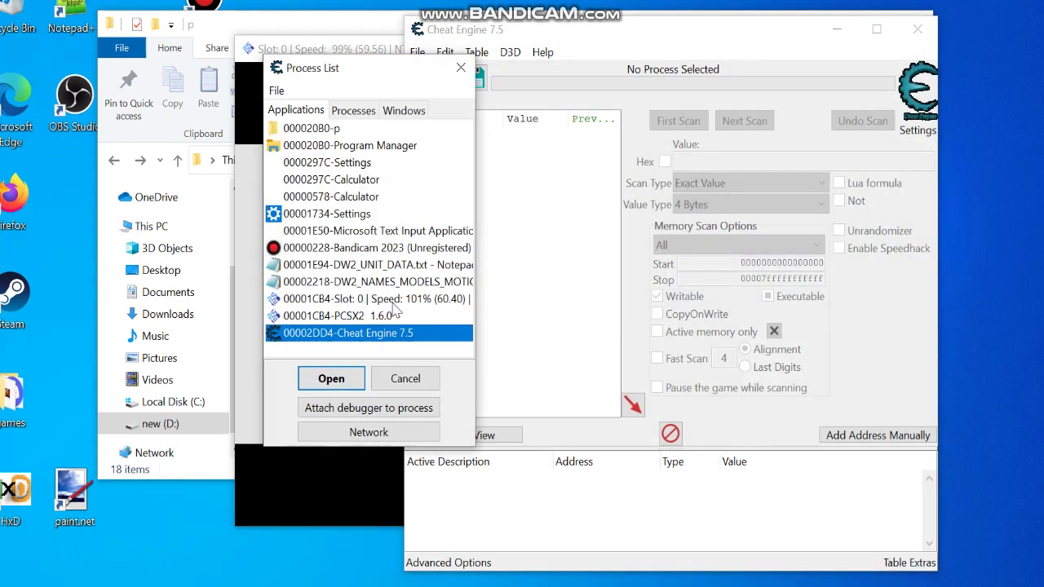
pyautogui.click(335, 296)
pyautogui.click(332, 372)
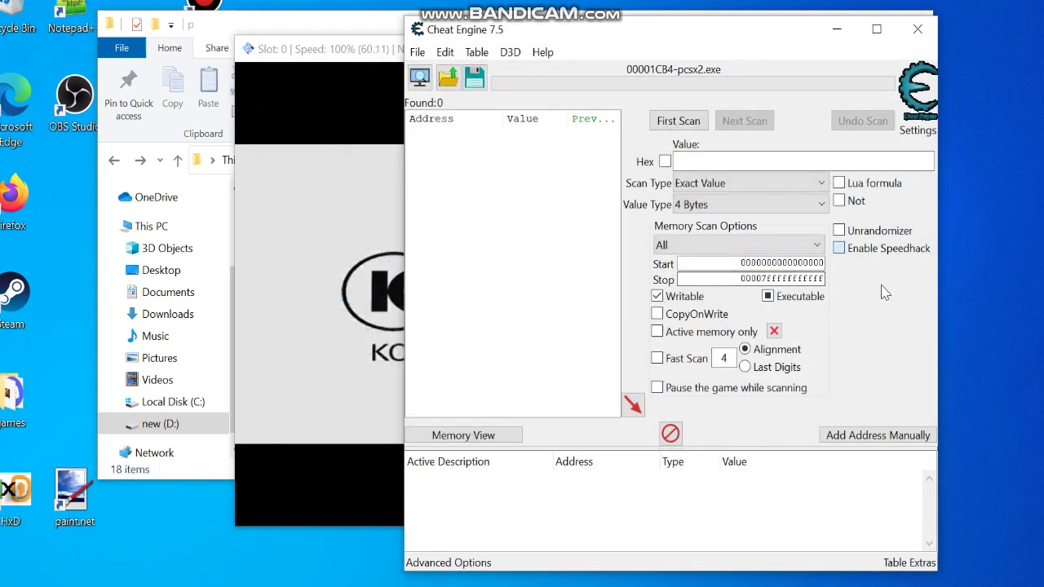
pyautogui.click(885, 248)
pyautogui.moveTo(869, 287); pyautogui.dragTo(895, 286)
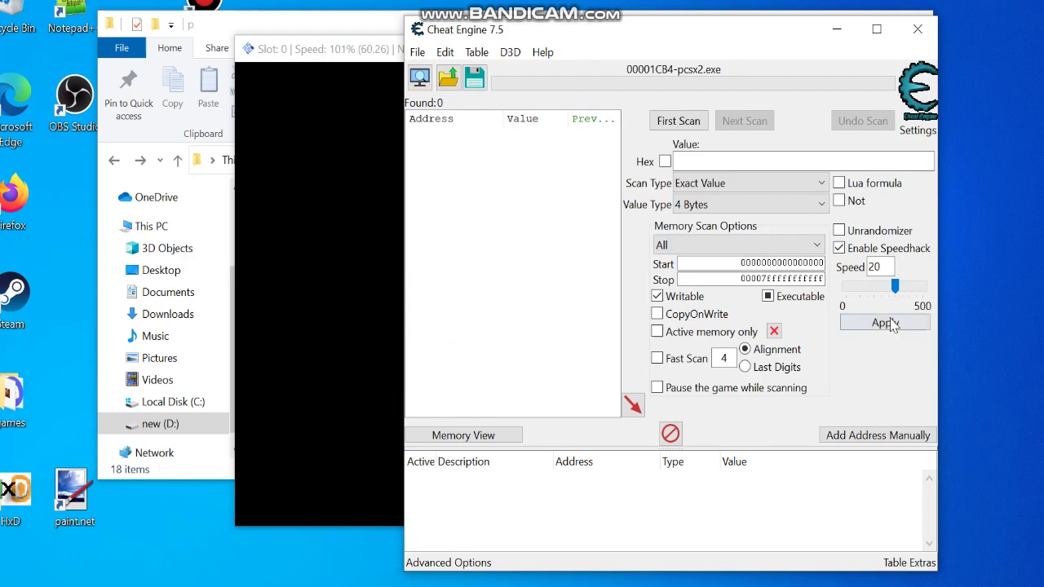
pyautogui.click(884, 323)
# In the game, start The Yellow Turban Rebellion in Free Mode with Zhao Yun as the character
pyautogui.click(371, 220)
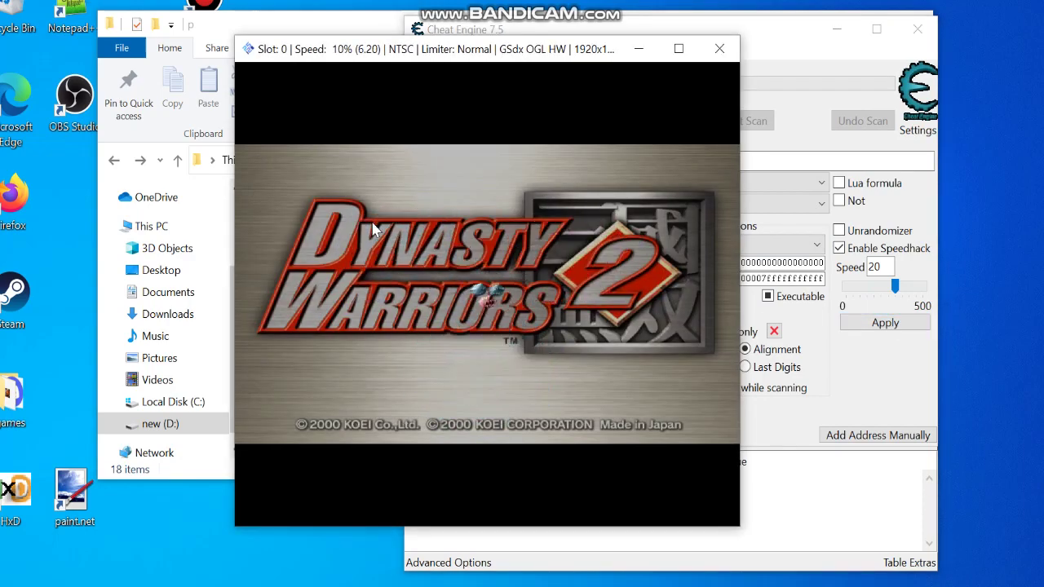
pyautogui.press('Return')
pyautogui.press('Return')
pyautogui.press('Return')
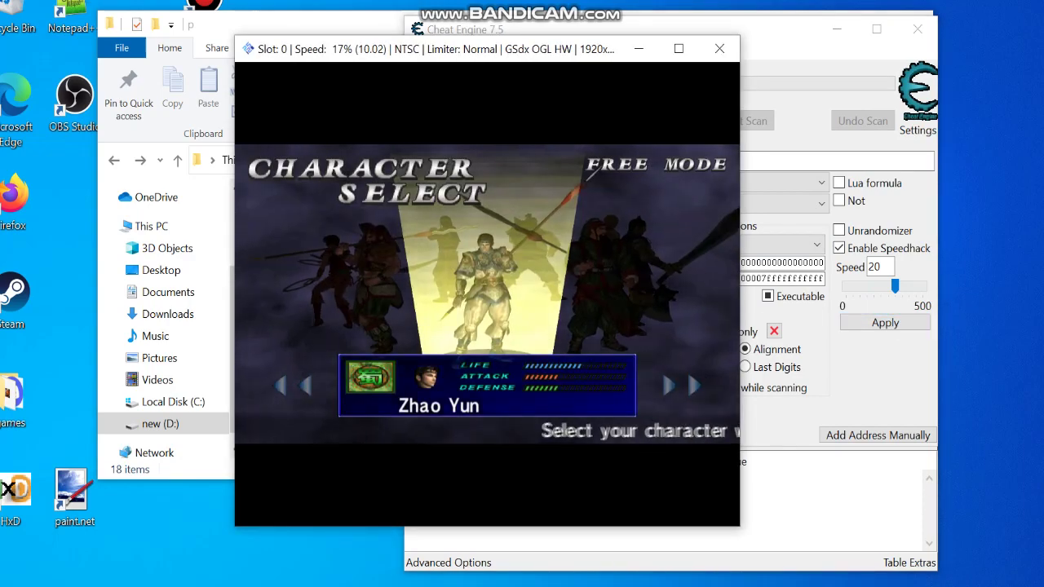
pyautogui.press('Return')
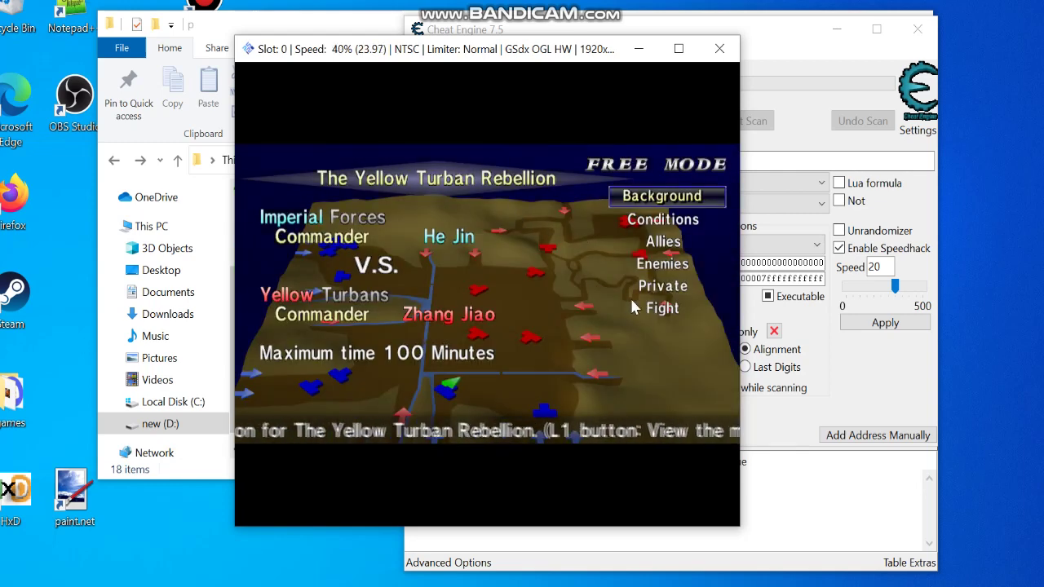
pyautogui.press('Return')
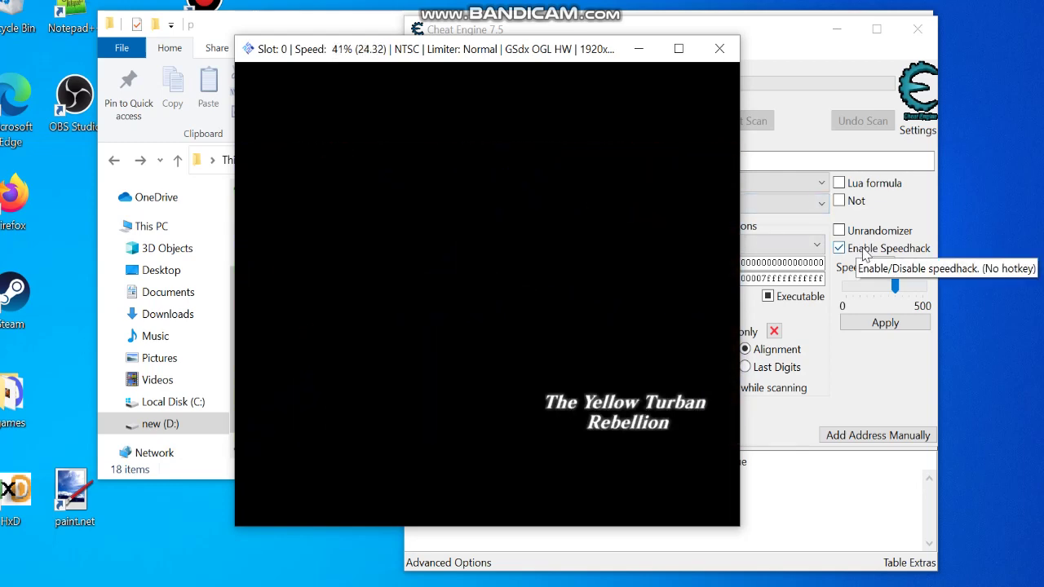
# Disable Cheat Engine's speedhack and play the battle to check Zhao Yun's modified motion, pausing and resuming the game
pyautogui.click(862, 255)
pyautogui.click(263, 150)
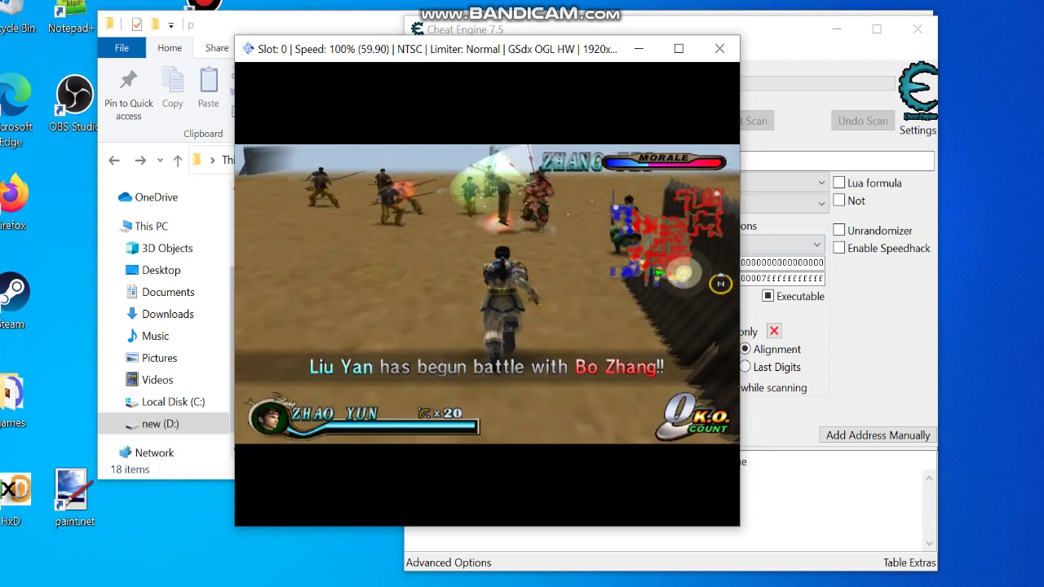
pyautogui.press('Return')
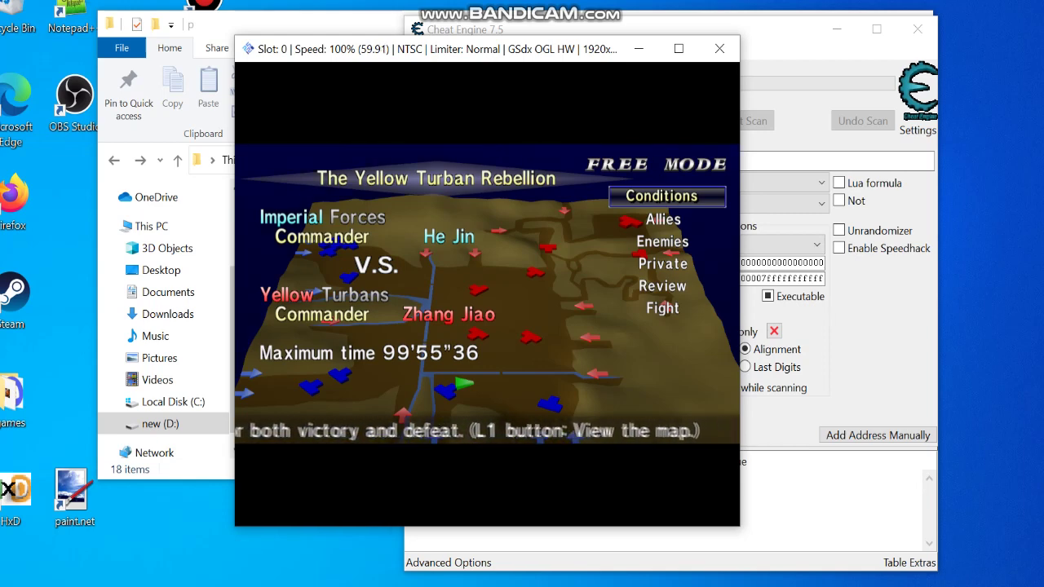
pyautogui.press('Return')
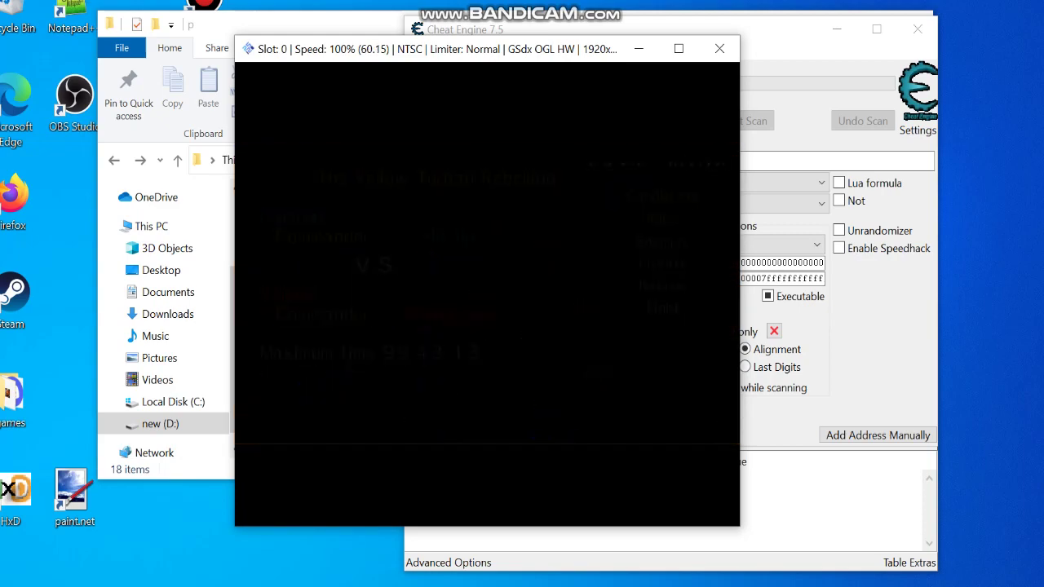
# Close the game window, Cheat Engine and the PCSX2 emulator
pyautogui.click(720, 48)
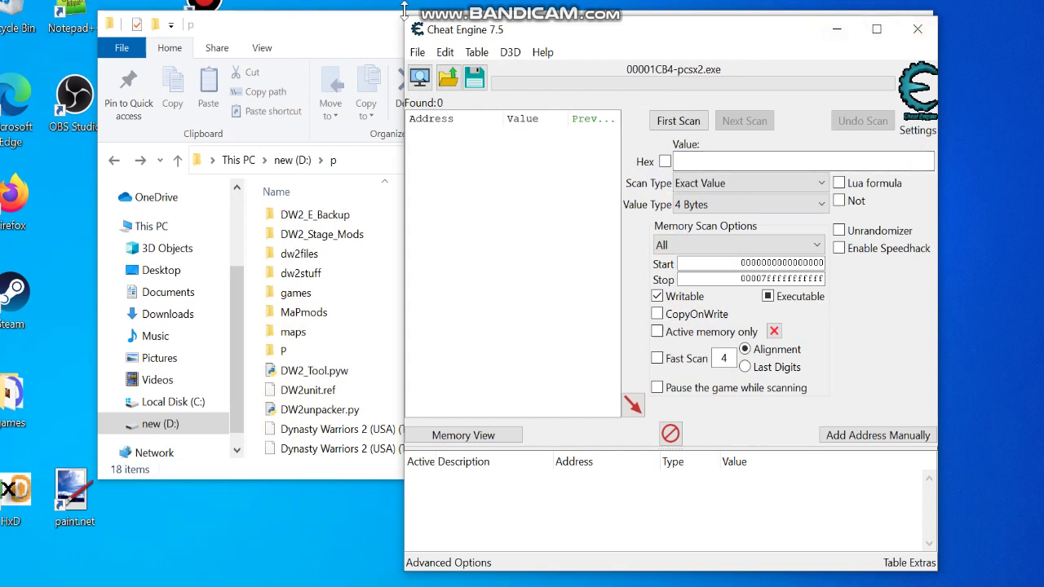
pyautogui.click(918, 29)
pyautogui.click(912, 119)
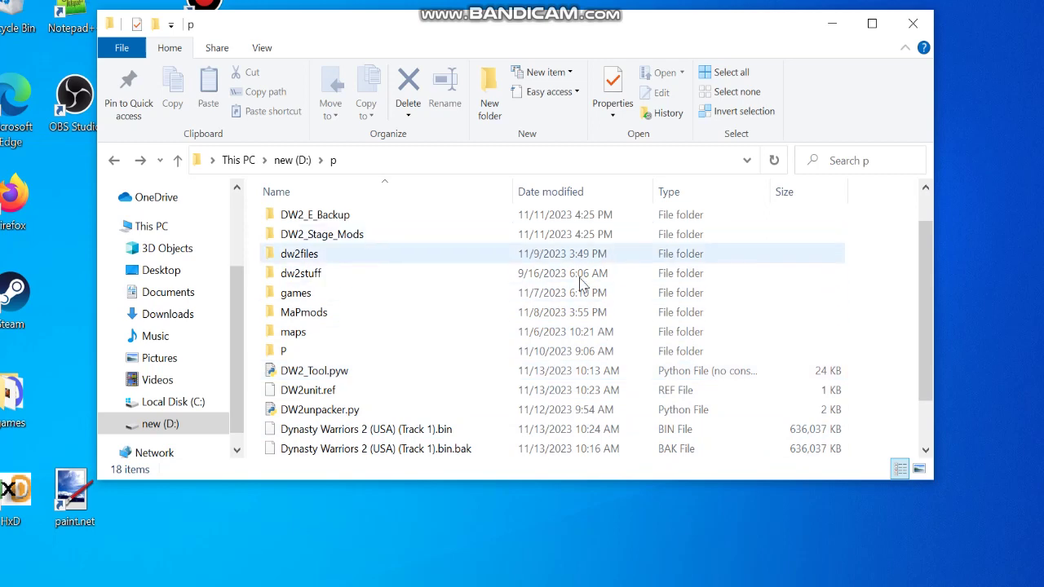
# Run DW2_Tool.pyw, open the list of DW2 editors, and move its window over the file list
pyautogui.click(492, 371)
pyautogui.doubleClick(492, 372)
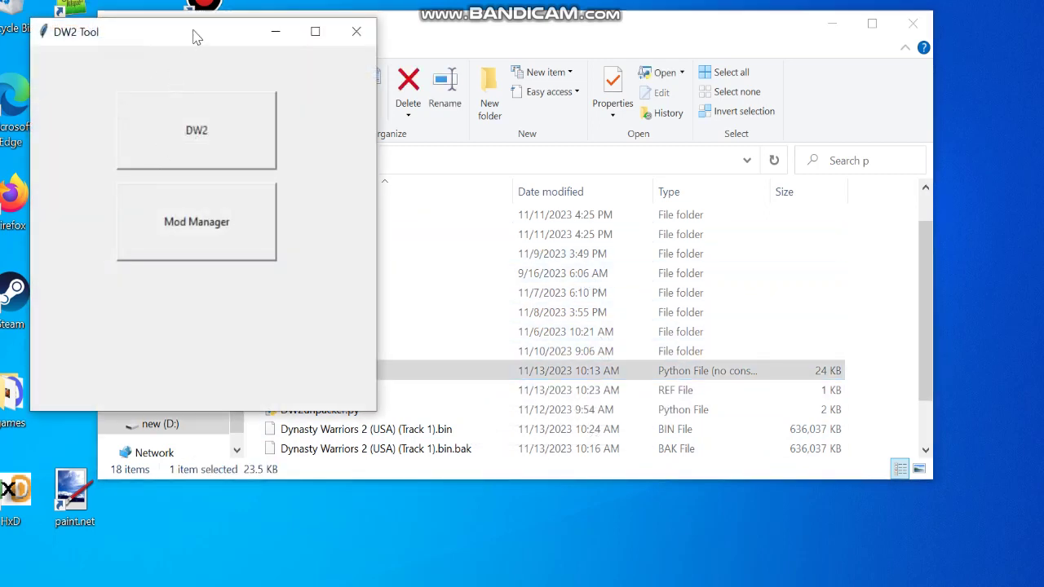
pyautogui.moveTo(195, 37); pyautogui.dragTo(638, 64)
pyautogui.click(690, 178)
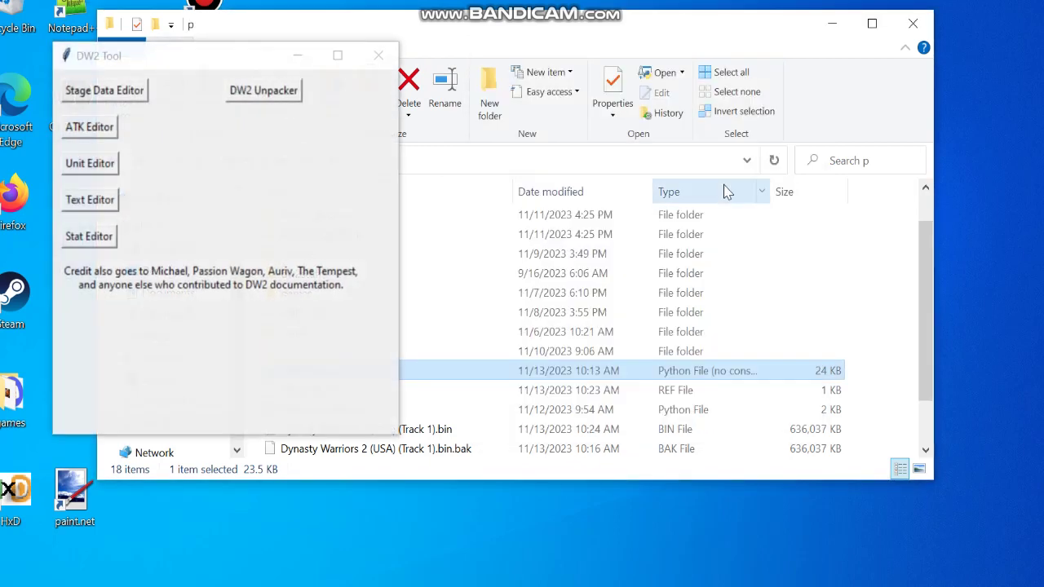
pyautogui.moveTo(163, 58); pyautogui.dragTo(509, 88)
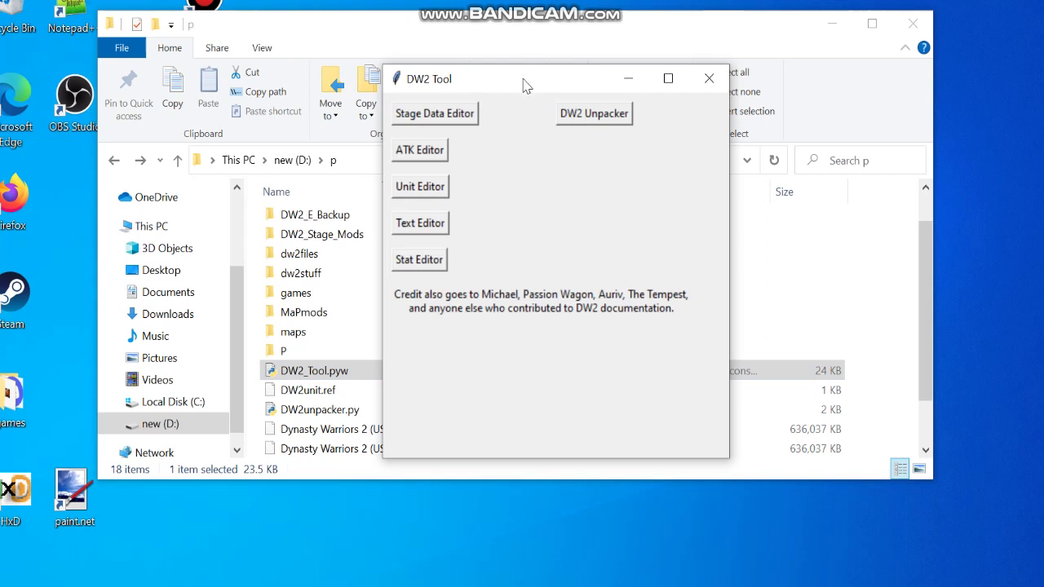
pyautogui.moveTo(523, 86); pyautogui.dragTo(513, 69)
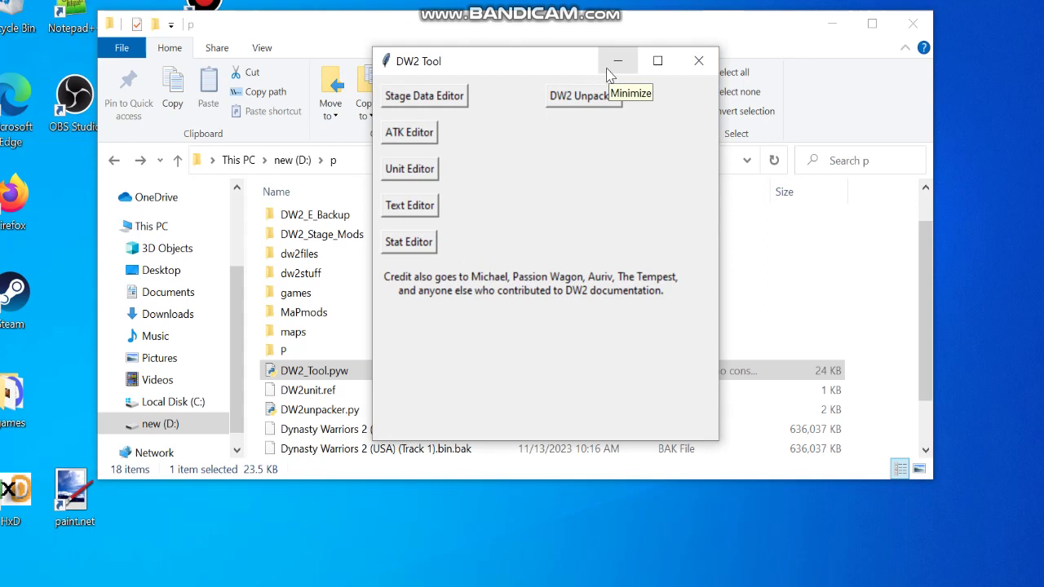
pyautogui.moveTo(542, 59); pyautogui.dragTo(501, 76)
pyautogui.click(554, 93)
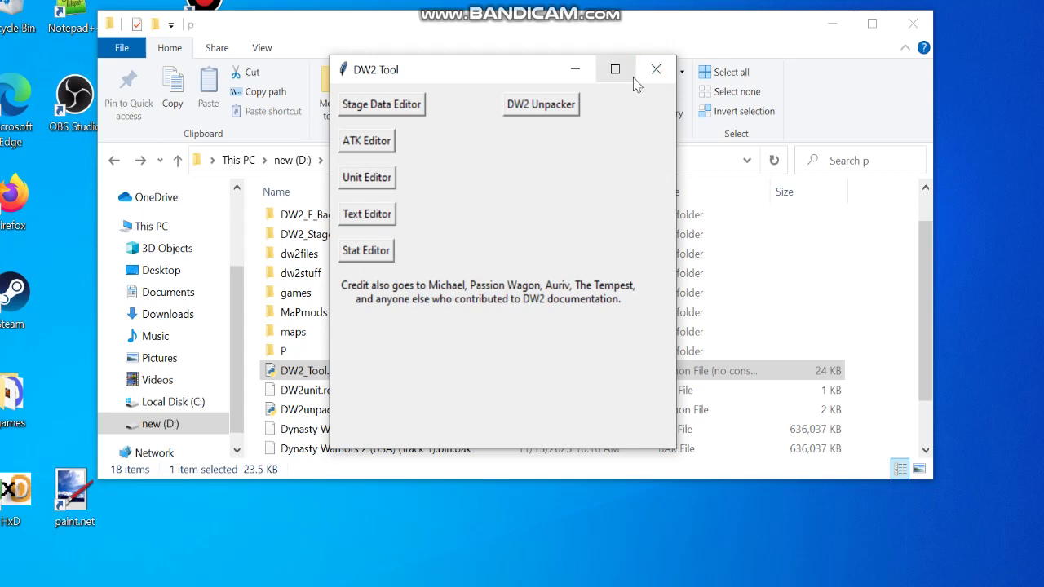
pyautogui.moveTo(425, 73); pyautogui.dragTo(466, 74)
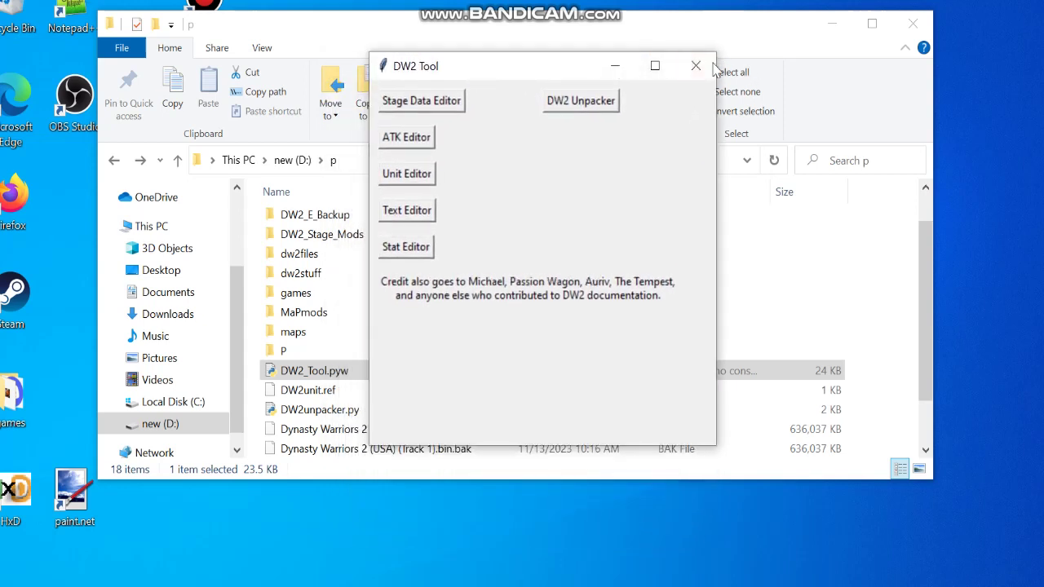